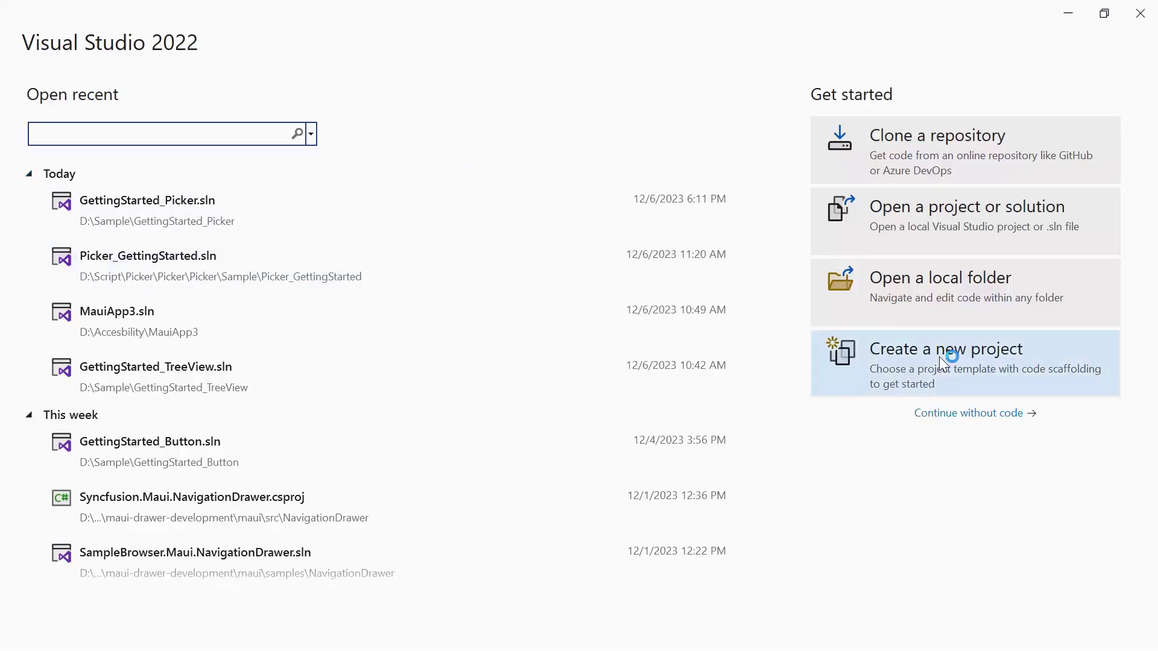
Create a .NET MAUI App project named GettingStarted_TimePicker on .NET 7.0.
{"action": "left_click", "coordinate": [939, 357]}
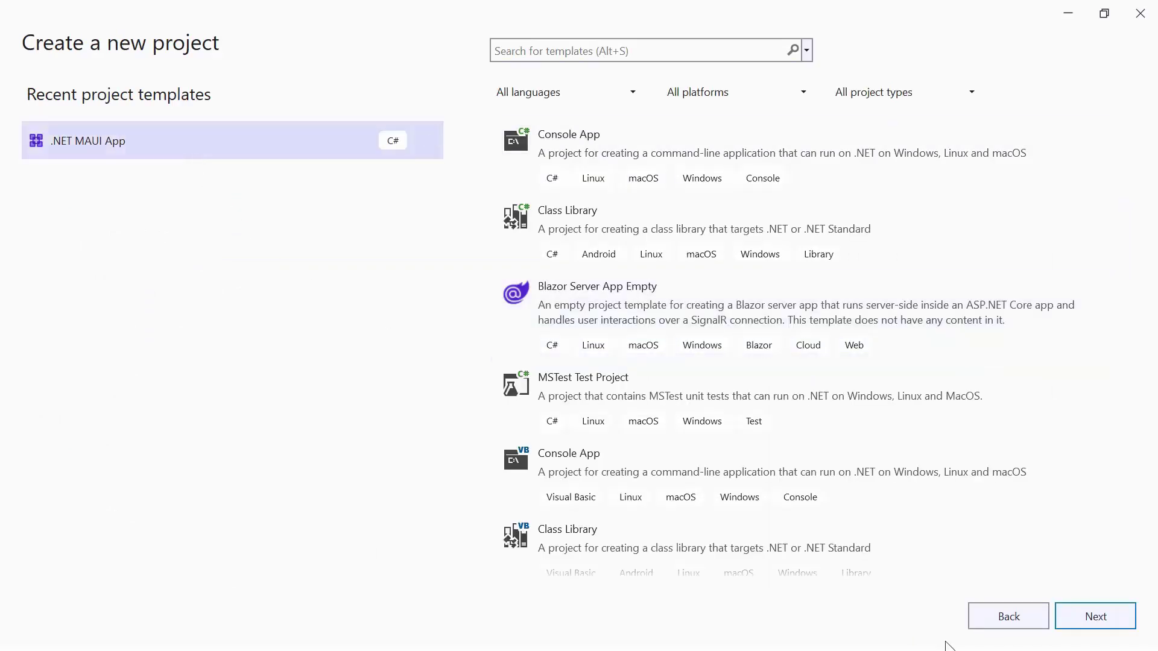
{"action": "left_click", "coordinate": [1095, 615]}
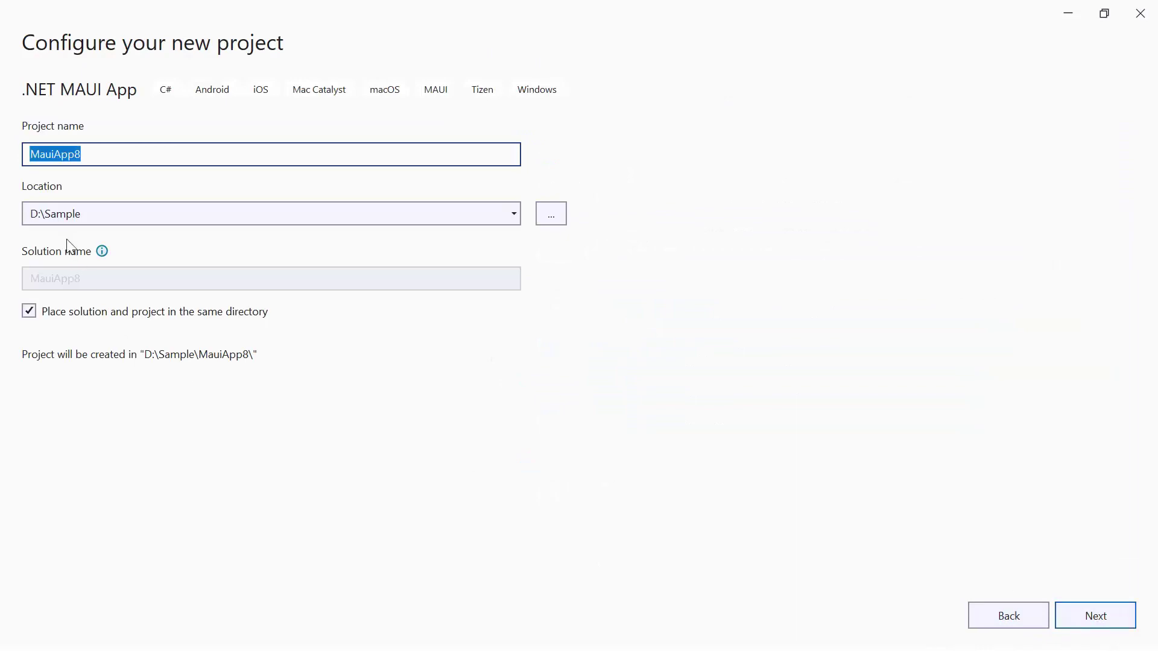
{"action": "type", "text": "GettingSt"}
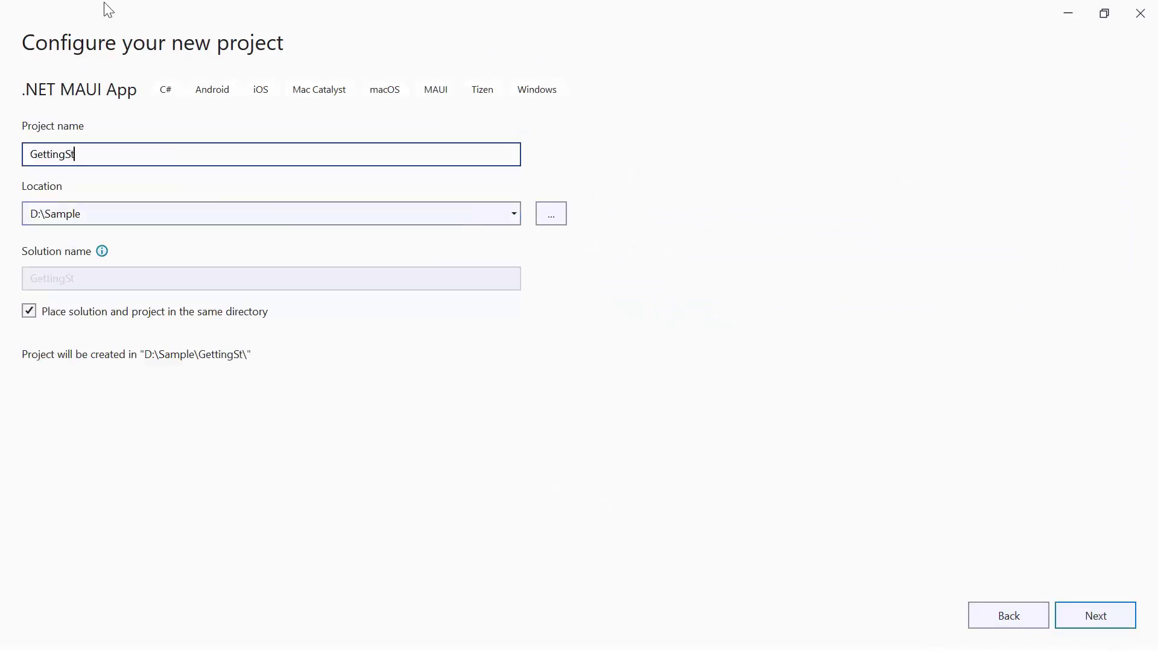
{"action": "type", "text": "arted_TimePicker"}
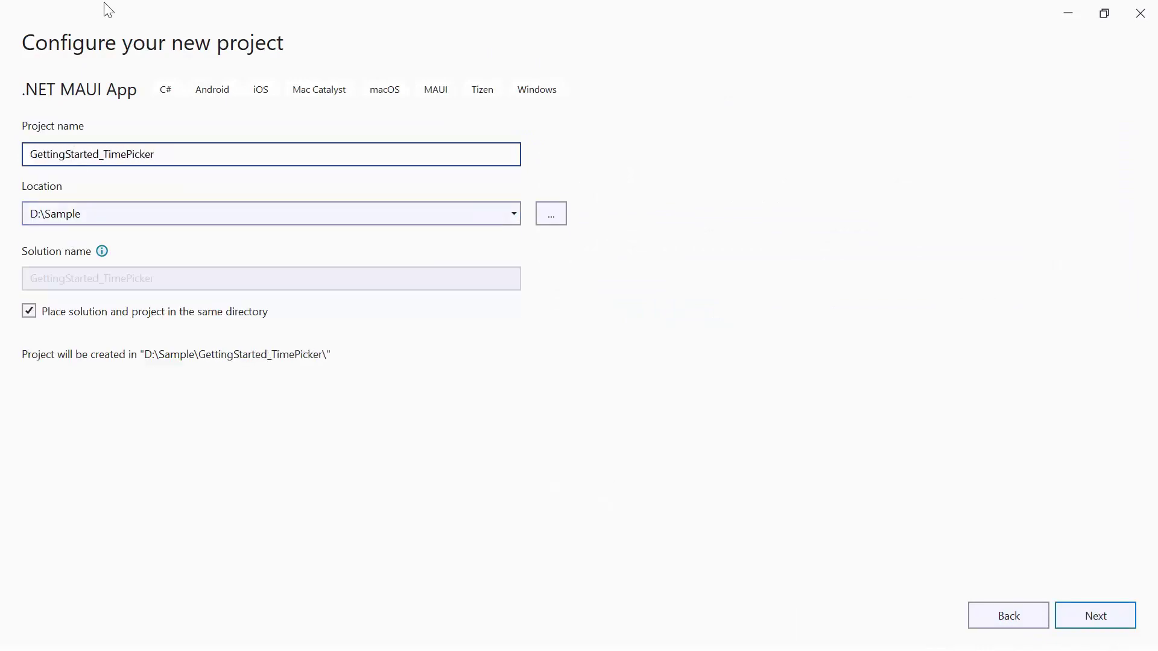
{"action": "left_click", "coordinate": [1095, 616]}
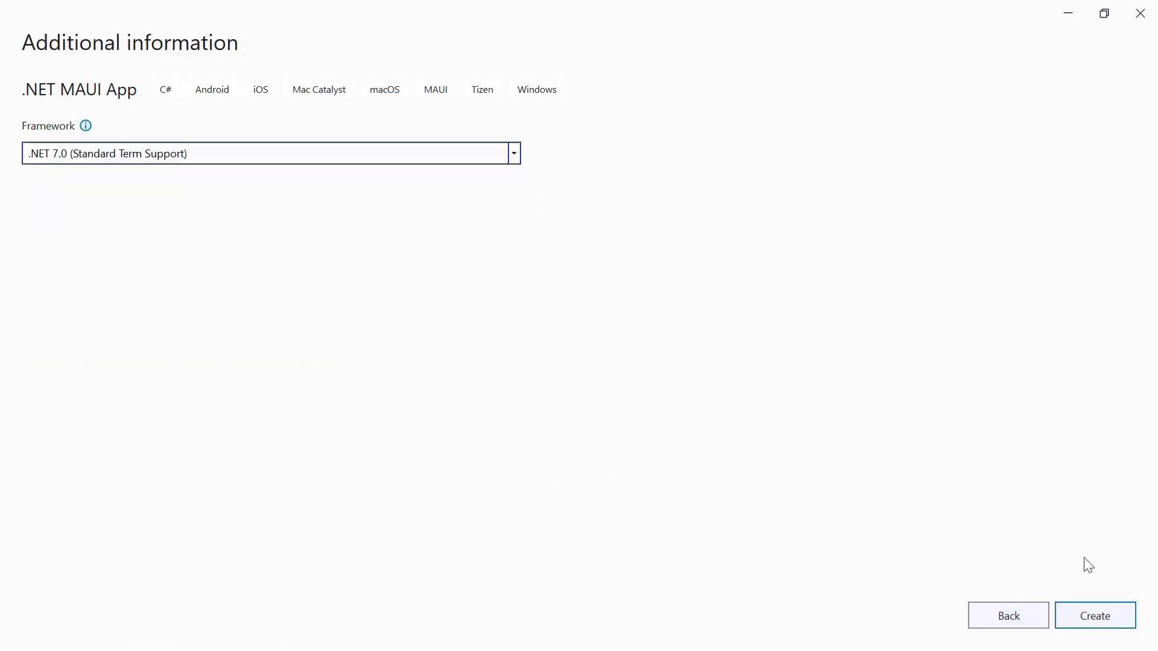
{"action": "left_click", "coordinate": [1095, 616]}
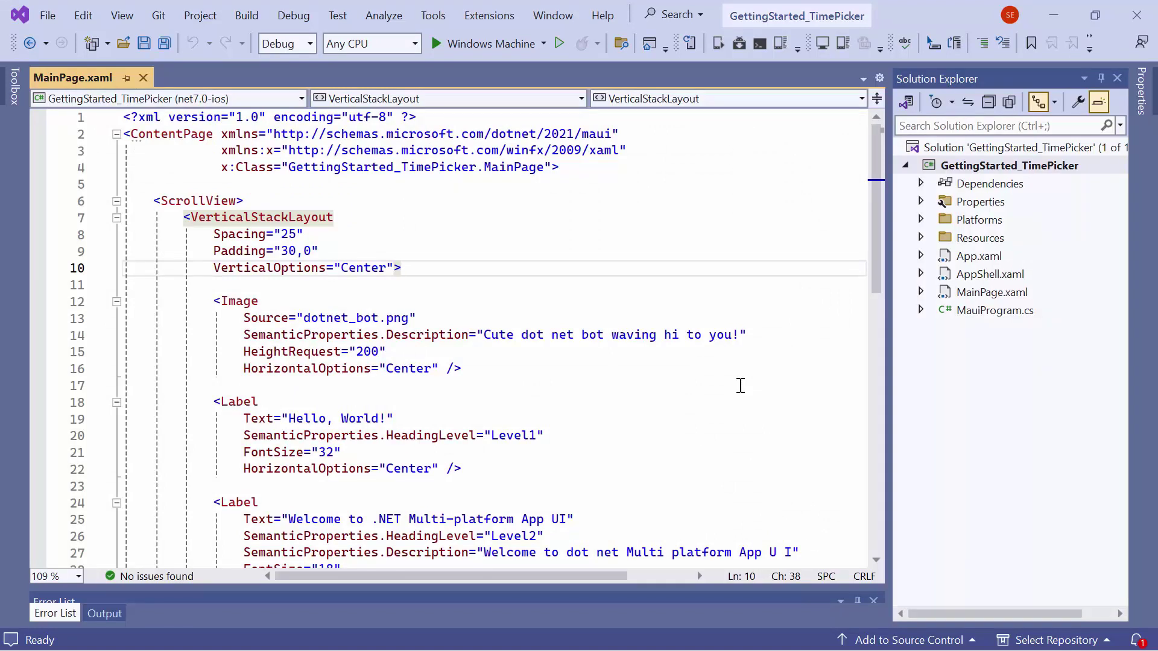
Run the default app on the Pixel 5 - API 32 emulator, then stop debugging.
{"action": "left_click", "coordinate": [740, 386]}
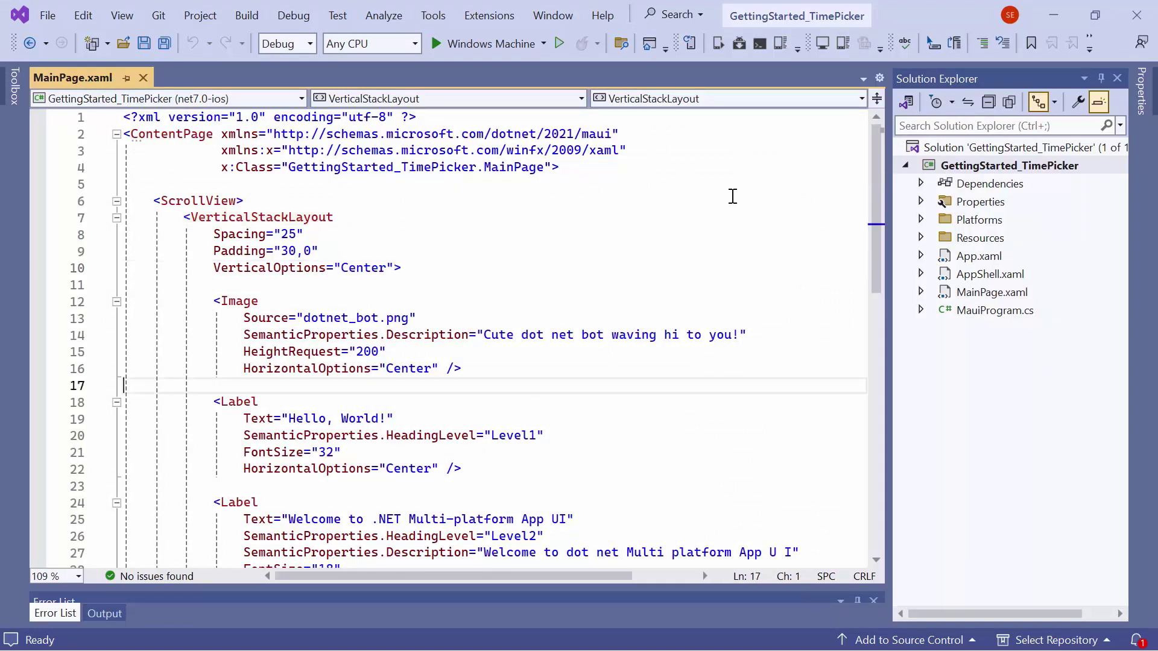
{"action": "left_click", "coordinate": [543, 43]}
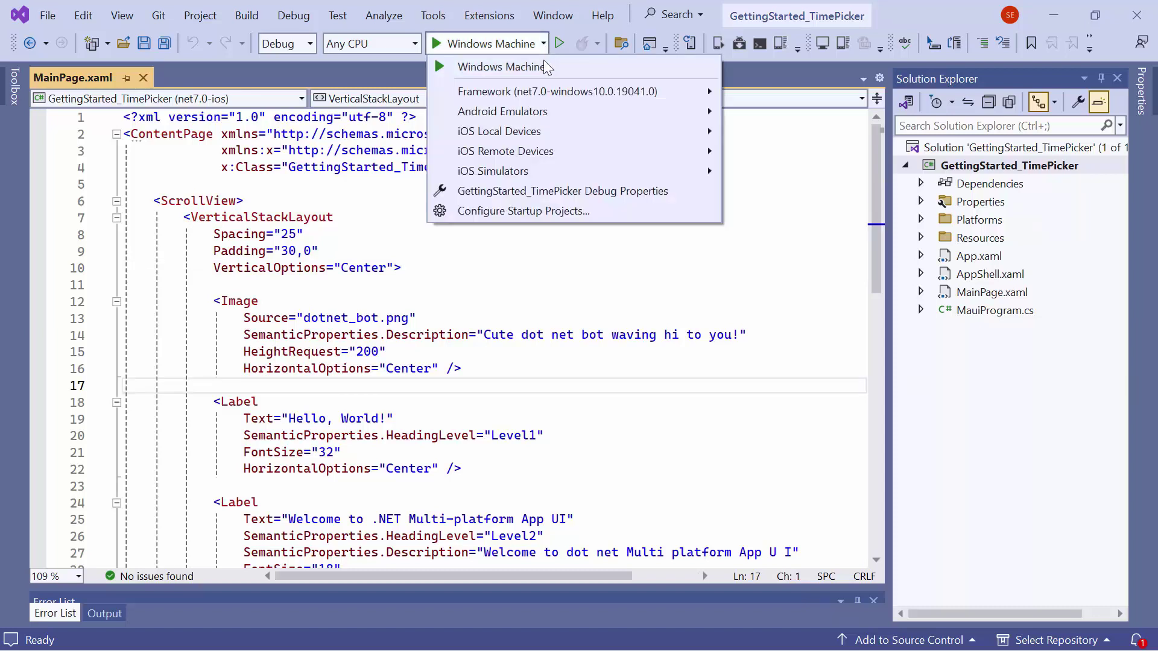
{"action": "mouse_move", "coordinate": [503, 111]}
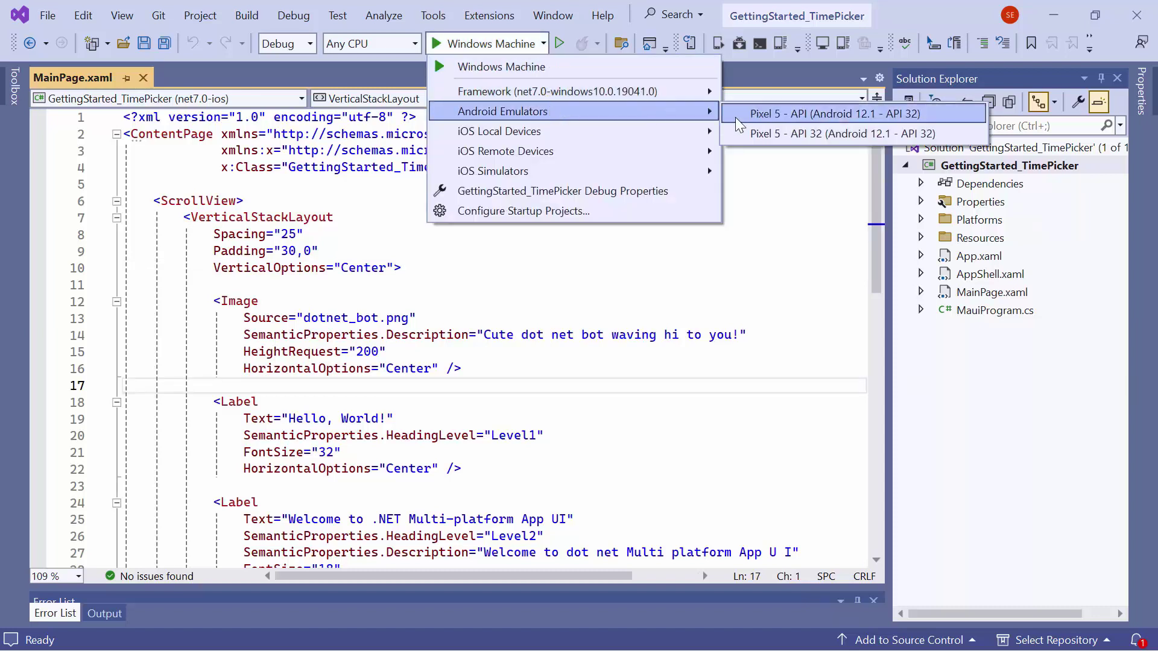
{"action": "left_click", "coordinate": [734, 117]}
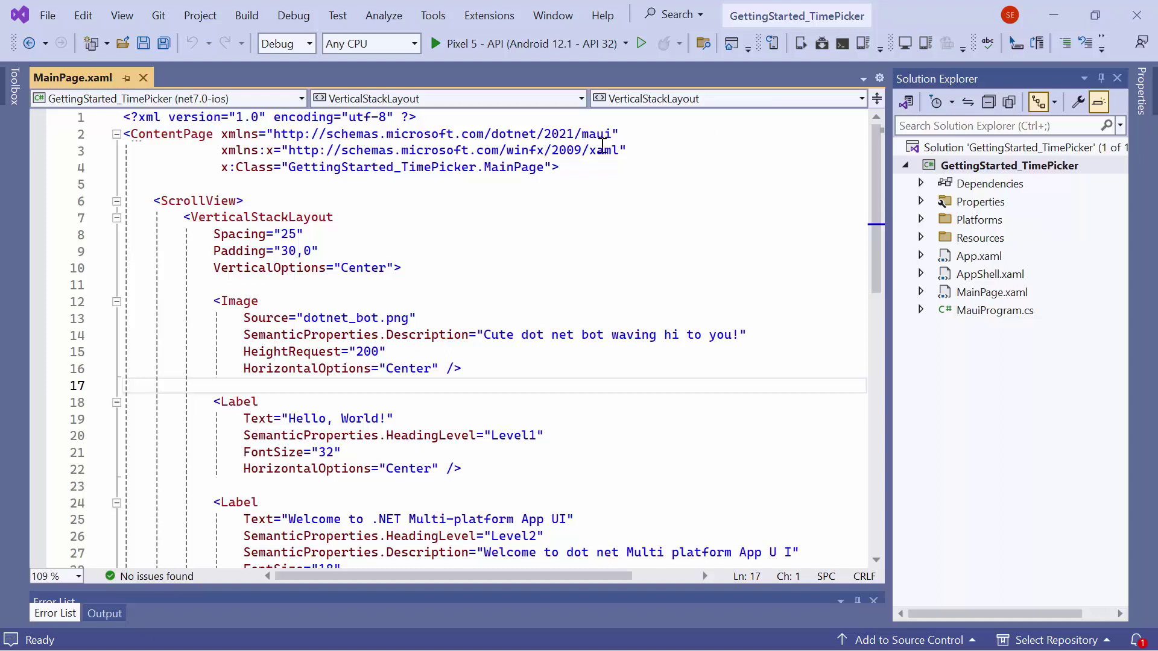
{"action": "left_click", "coordinate": [553, 47]}
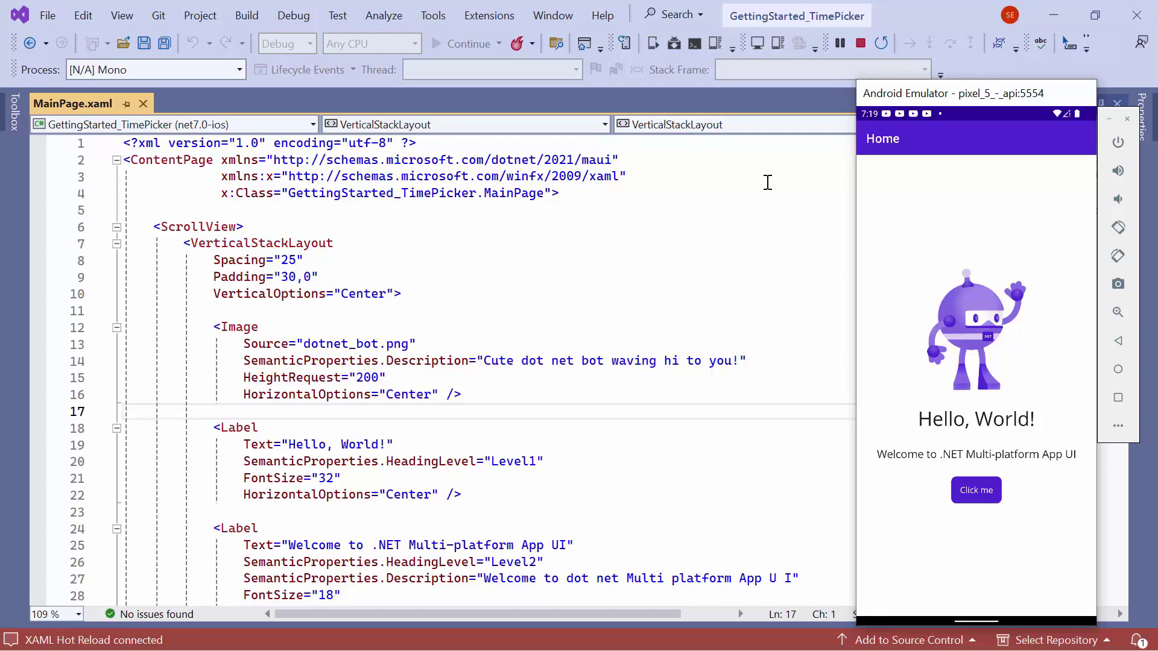
{"action": "key", "text": "shift+F5"}
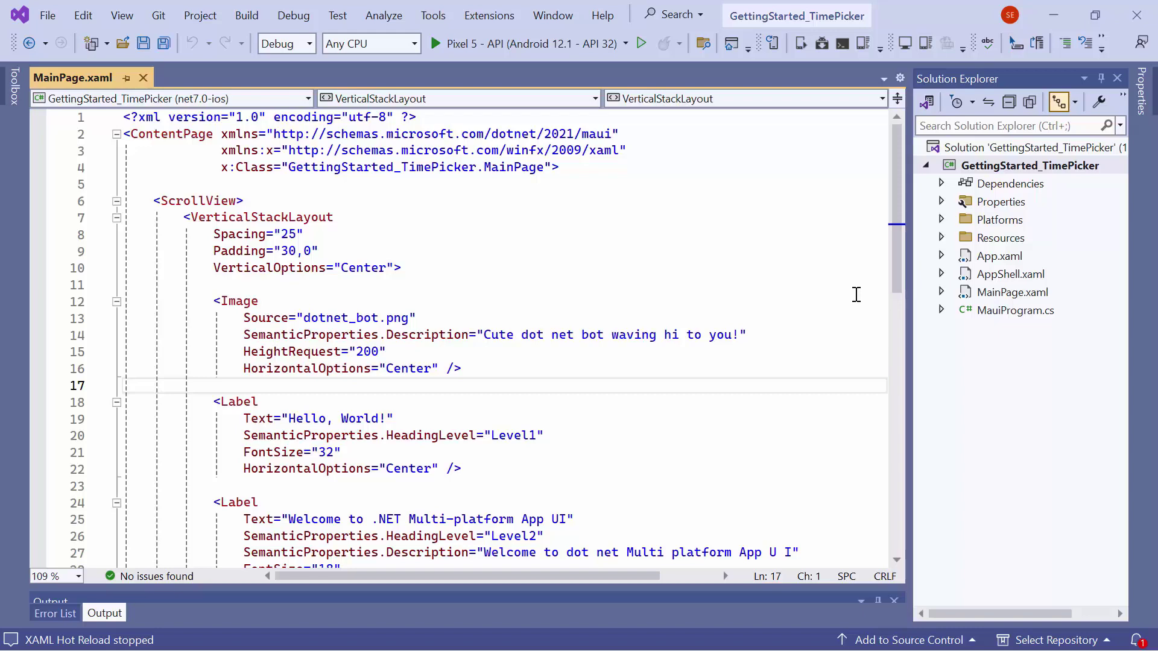
Search NuGet Browse for Syncfusion.Maui.Picker and install version 23.2.6 into GettingStarted_TimePicker.
{"action": "left_click", "coordinate": [318, 250]}
{"action": "right_click", "coordinate": [999, 166]}
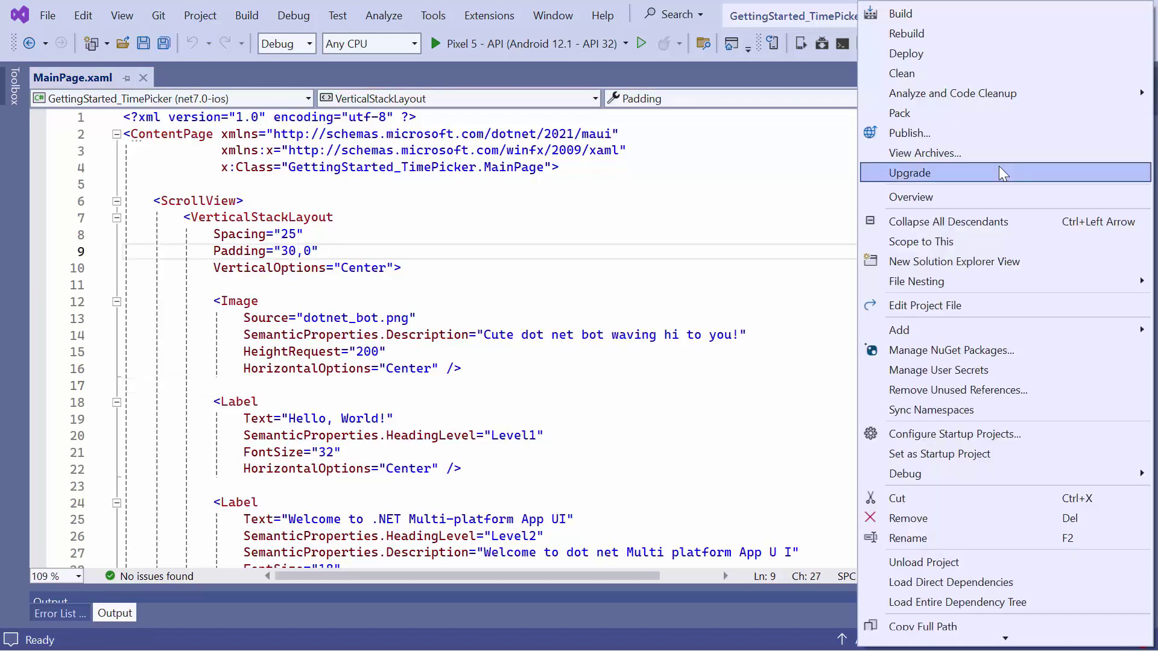
{"action": "left_click", "coordinate": [967, 351]}
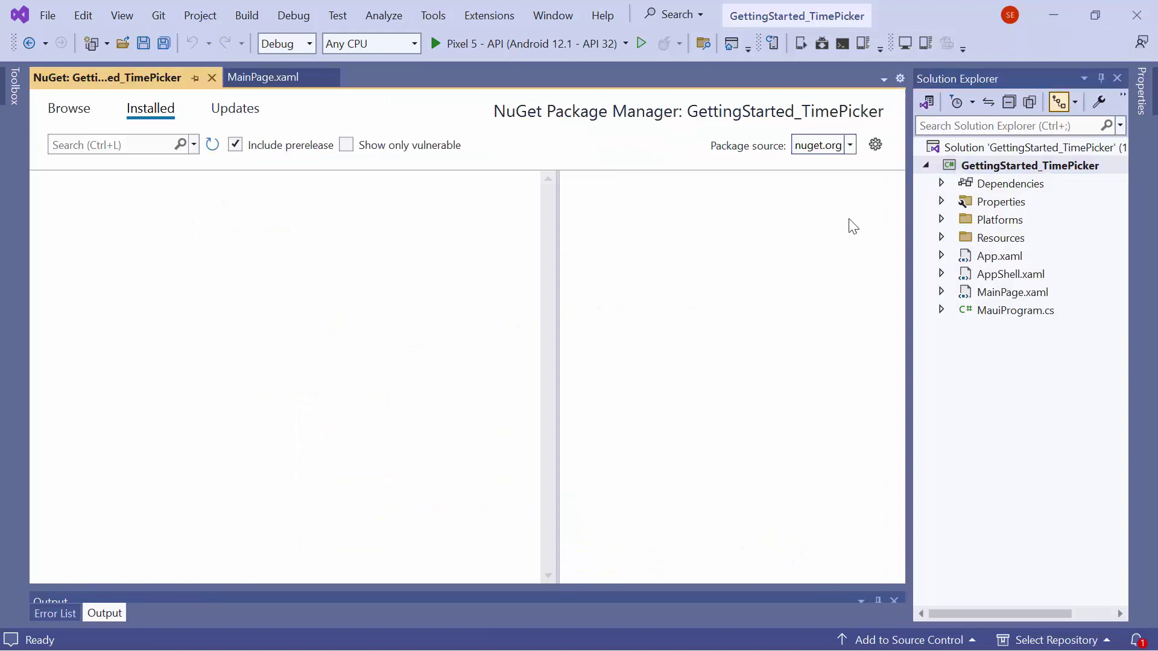
{"action": "left_click", "coordinate": [70, 107]}
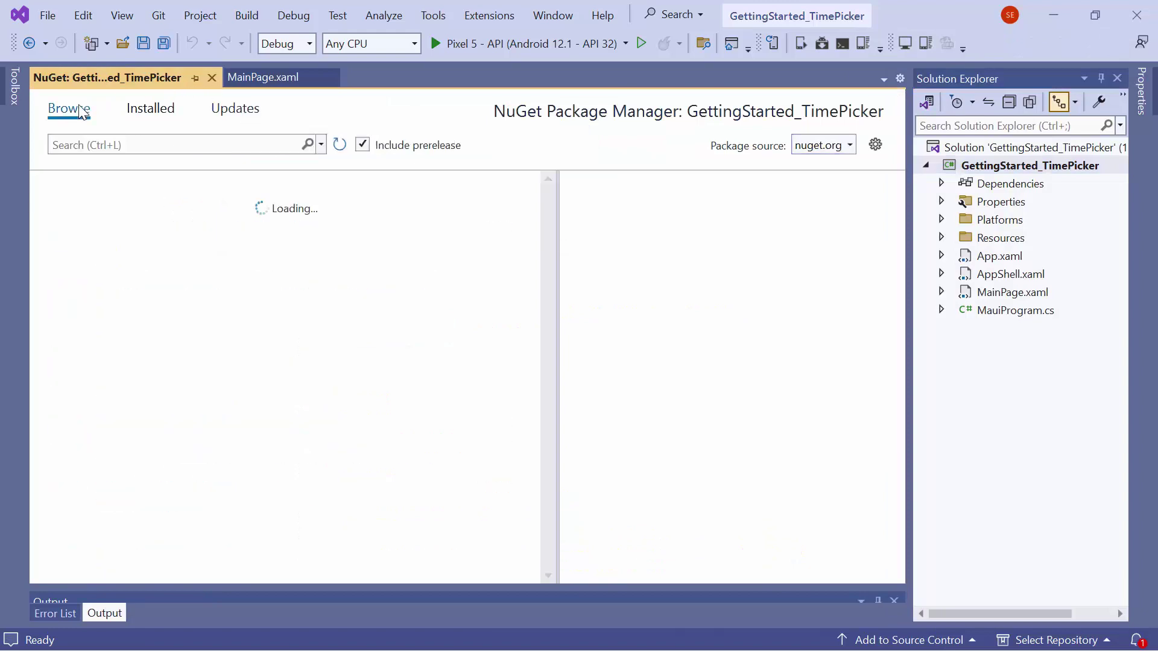
{"action": "left_click", "coordinate": [99, 147]}
{"action": "type", "text": "Syncfusio"}
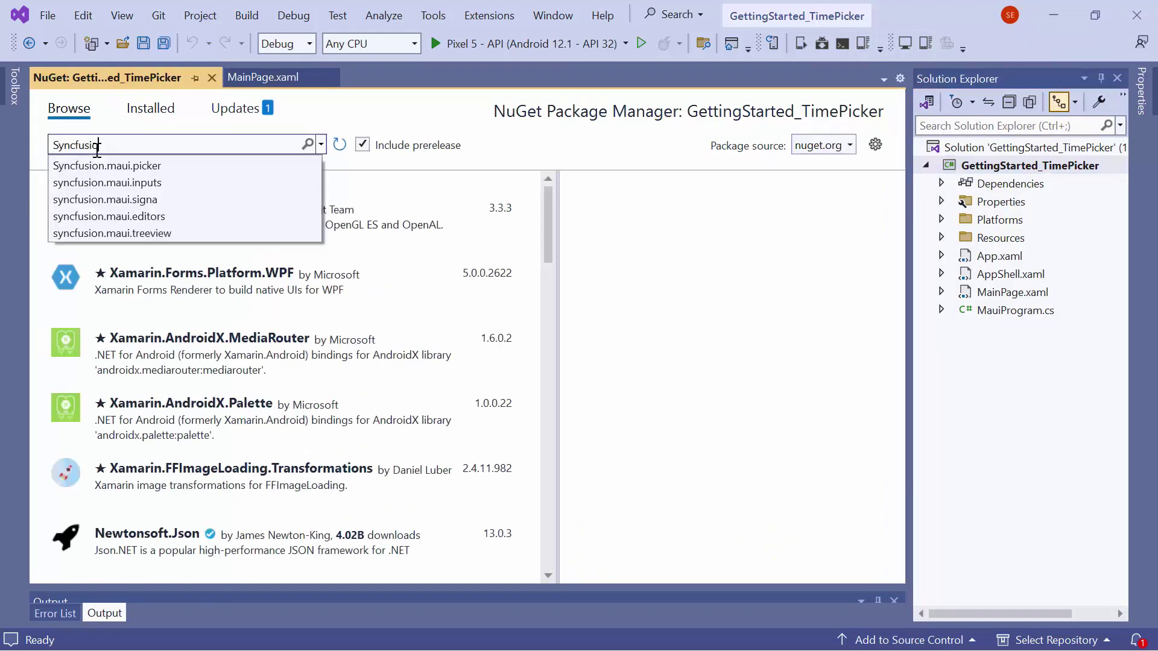
{"action": "type", "text": "n.maui.picker"}
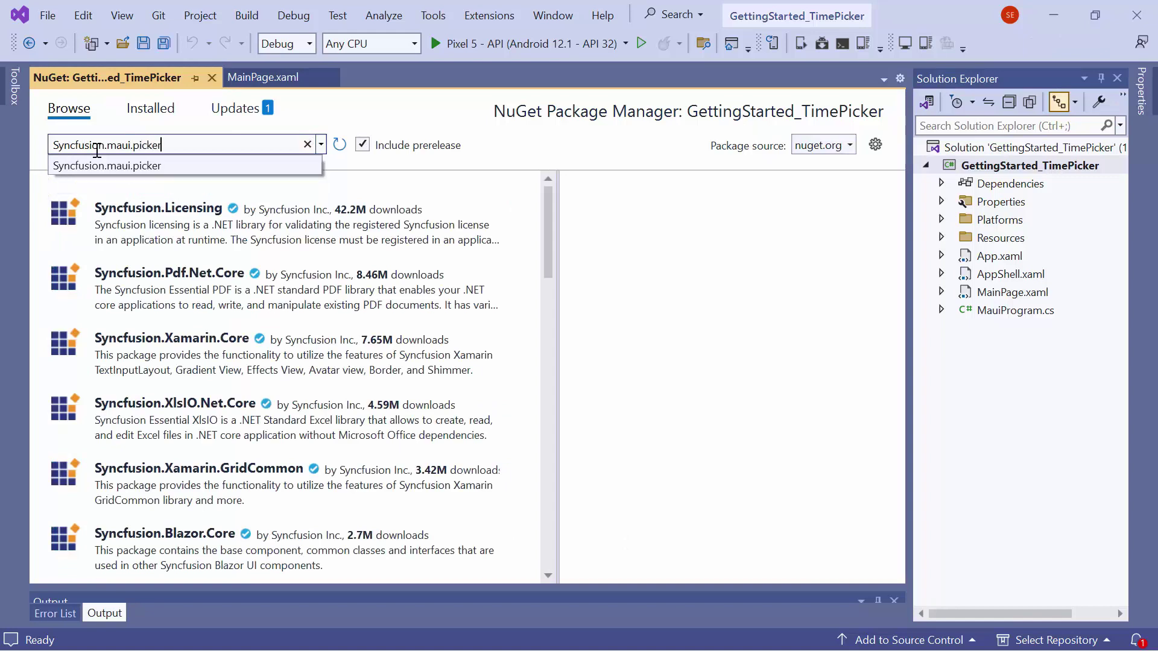
{"action": "key", "text": "Return"}
{"action": "left_click", "coordinate": [838, 233]}
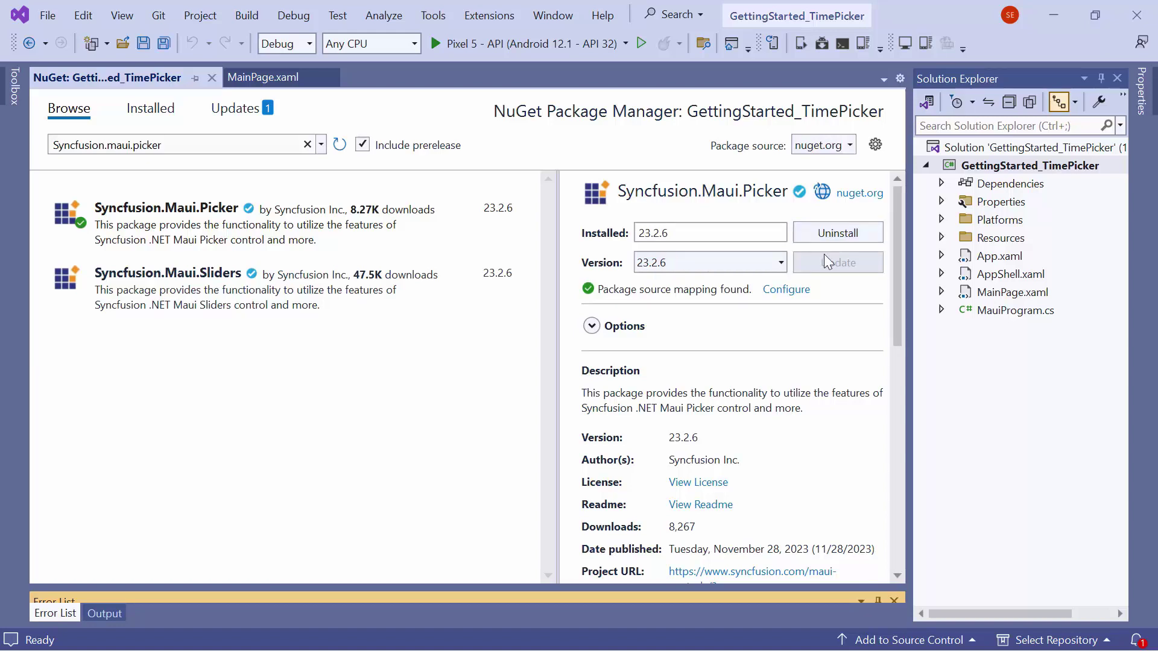
Add 'using Syncfusion.Maui.Core.Hosting;' to the top of MauiProgram.cs.
{"action": "left_click", "coordinate": [1002, 312]}
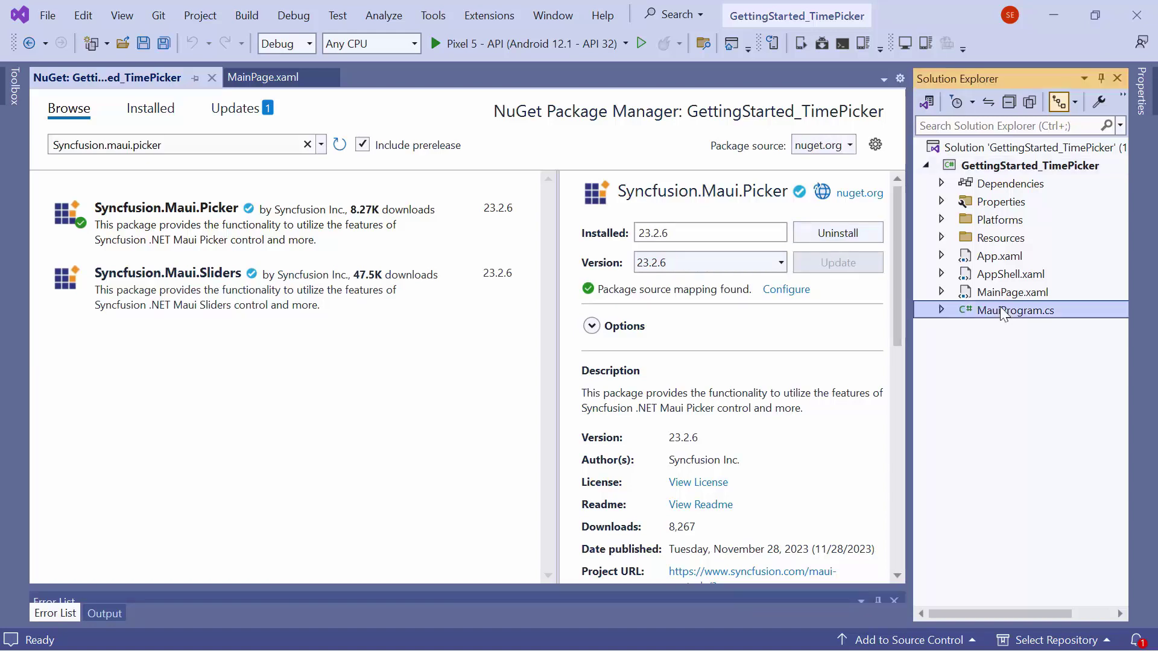
{"action": "double_click", "coordinate": [1002, 312]}
{"action": "left_click", "coordinate": [444, 119]}
{"action": "key", "text": "End"}
{"action": "key", "text": "Return"}
{"action": "type", "text": "usin"}
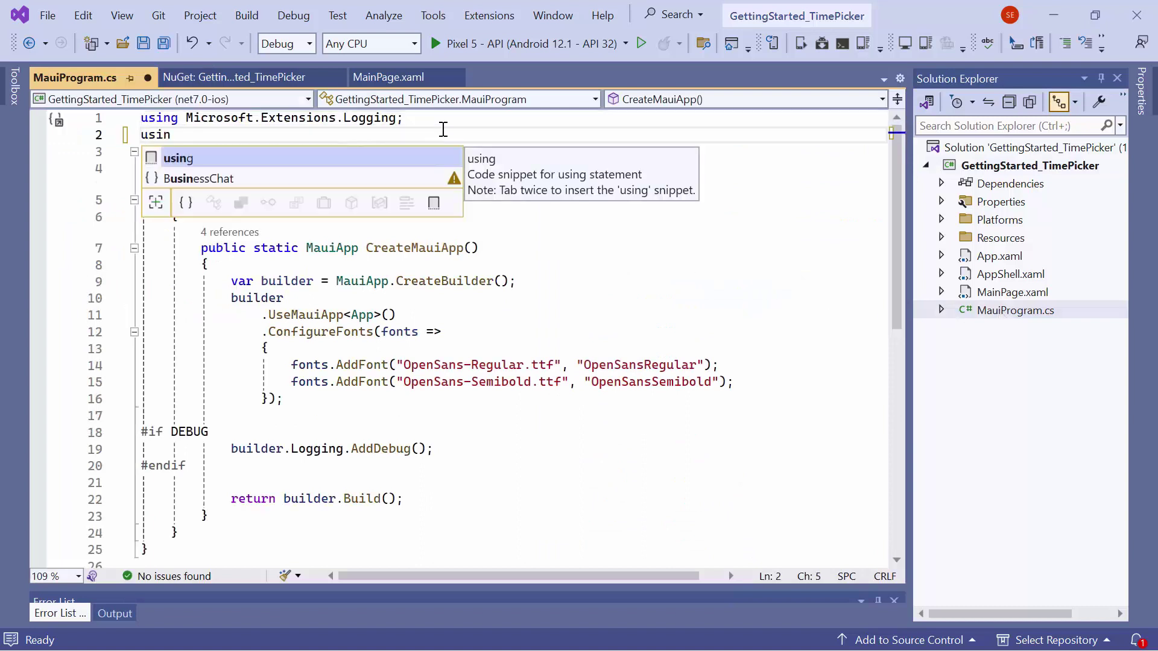
{"action": "type", "text": "g Syncfusion.Maui.C"}
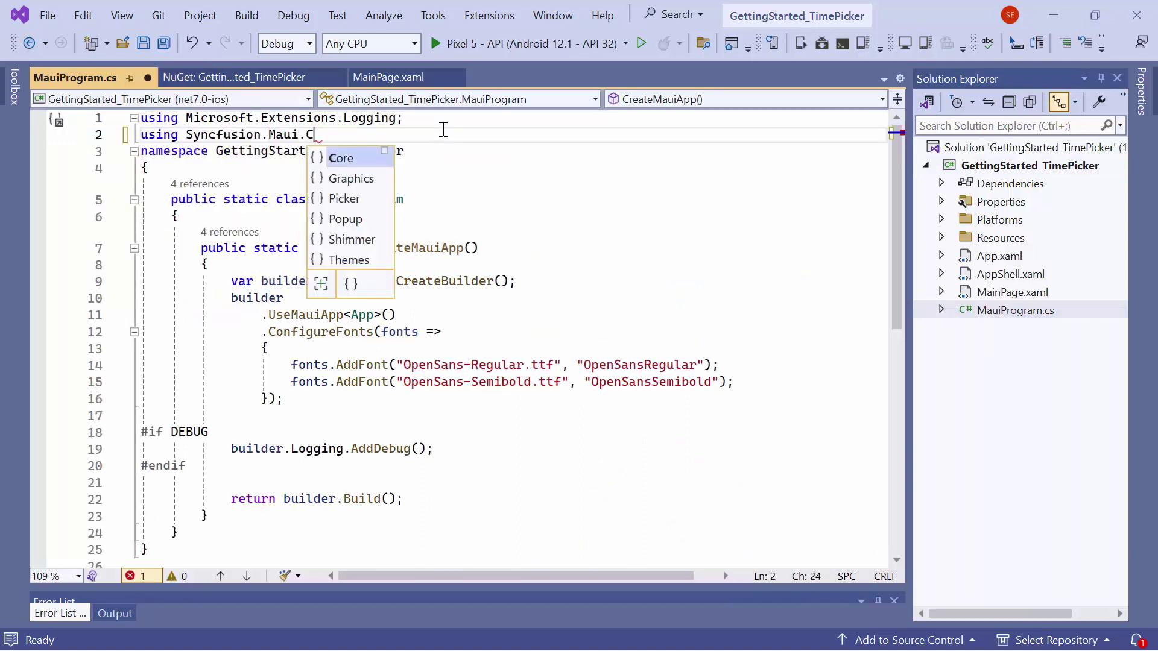
{"action": "type", "text": "ore.Hos"}
{"action": "key", "text": "Tab"}
{"action": "type", "text": ";"}
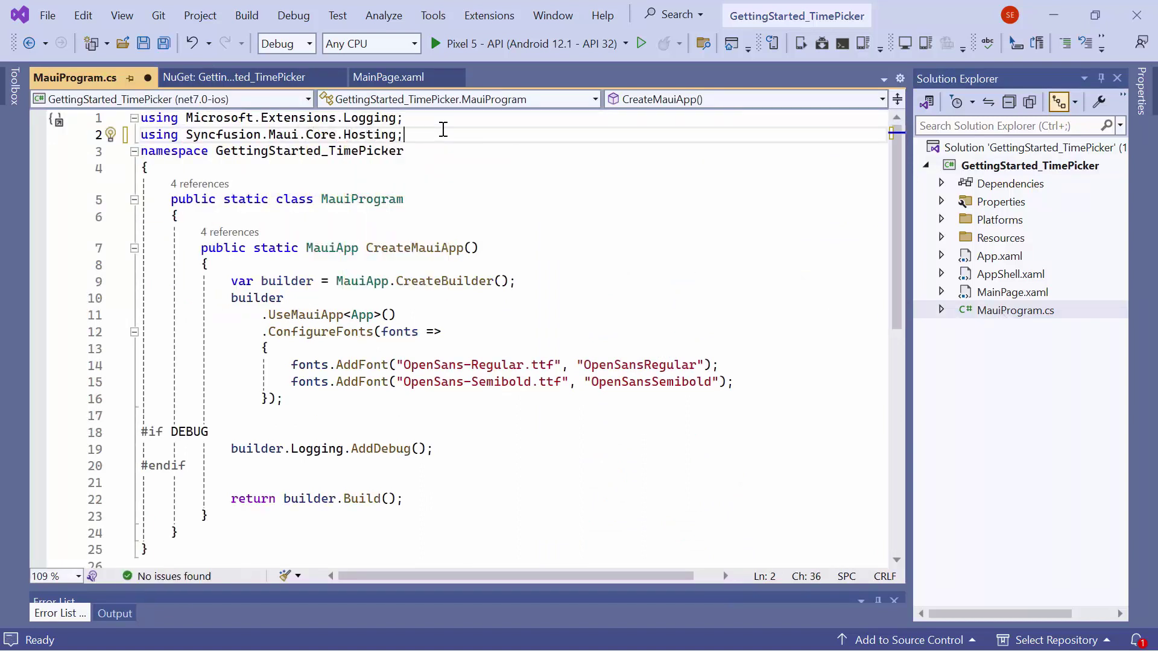
Insert .ConfigureSyncfusionCore() after .UseMauiApp<App>() in the builder chain.
{"action": "left_click", "coordinate": [425, 315]}
{"action": "key", "text": "Return"}
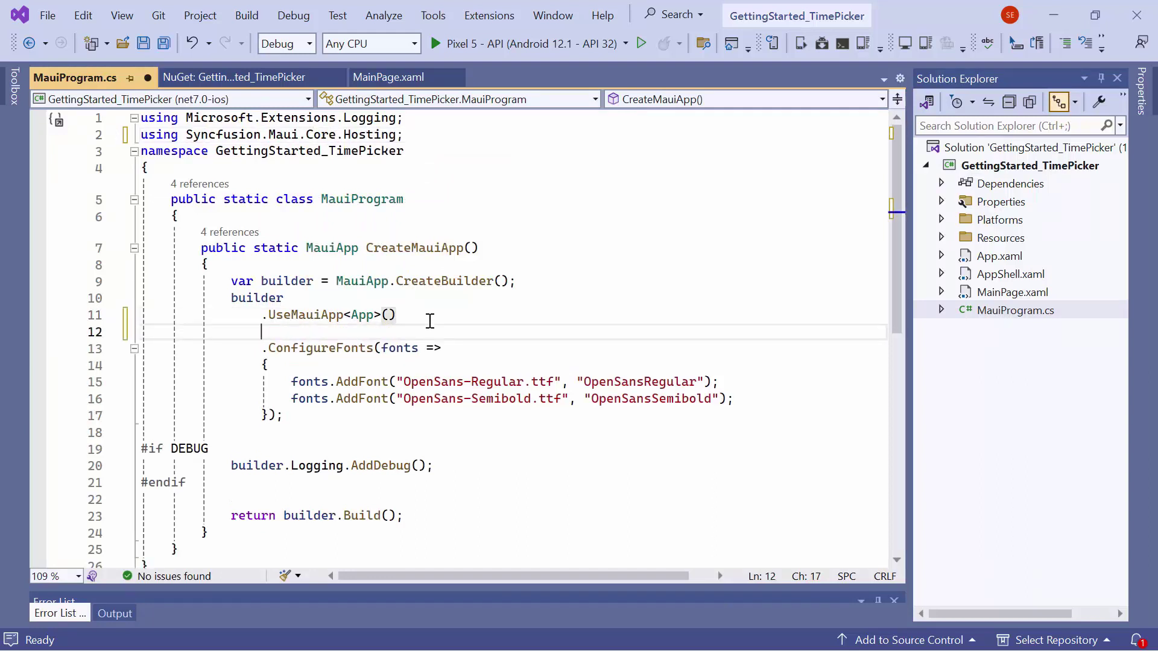
{"action": "type", "text": ".Config"}
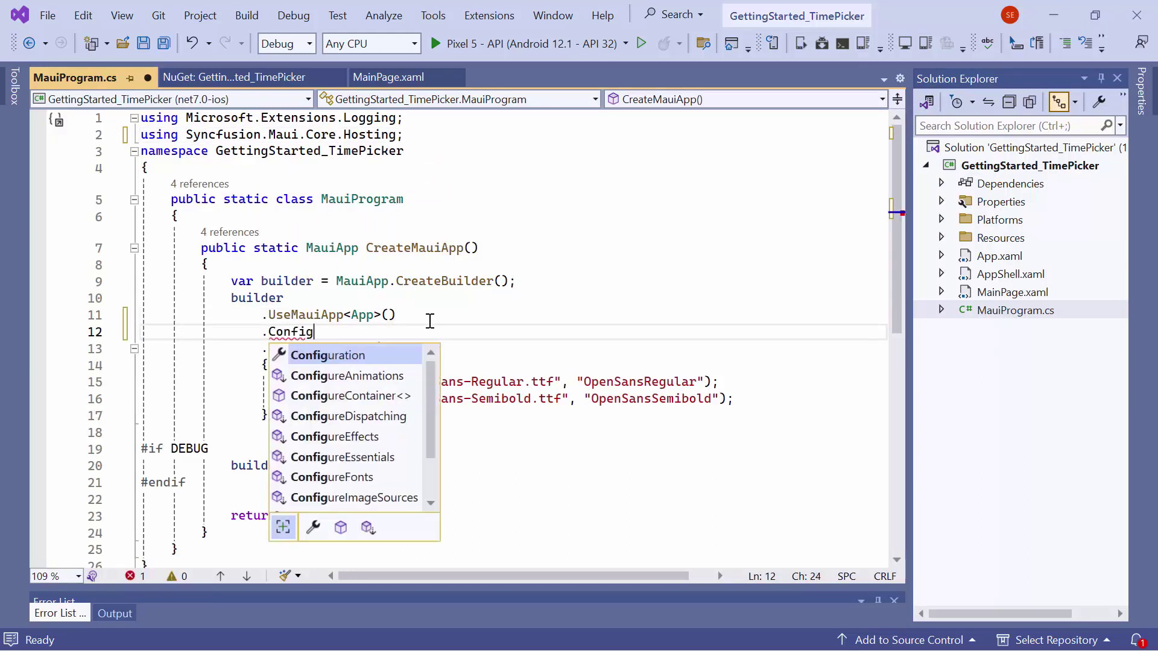
{"action": "type", "text": "ureSyn"}
{"action": "key", "text": "Tab"}
{"action": "type", "text": "()"}
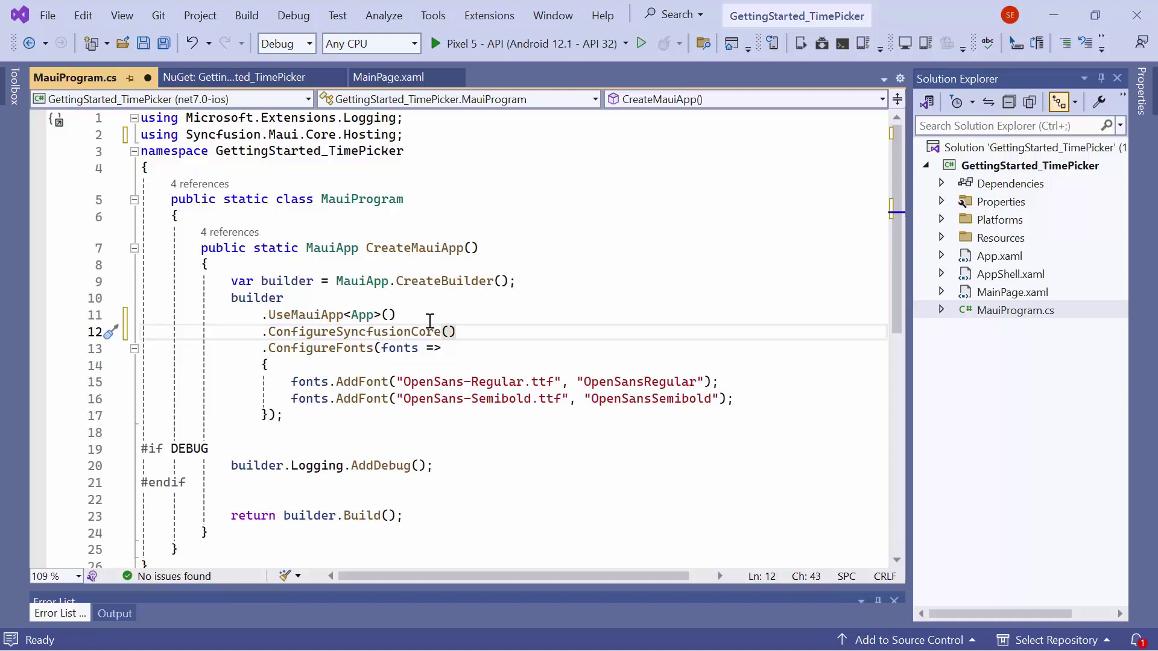
Open App.xaml.cs from beneath App.xaml in Solution Explorer.
{"action": "left_click", "coordinate": [942, 256]}
{"action": "left_click", "coordinate": [1022, 274]}
{"action": "double_click", "coordinate": [1022, 273]}
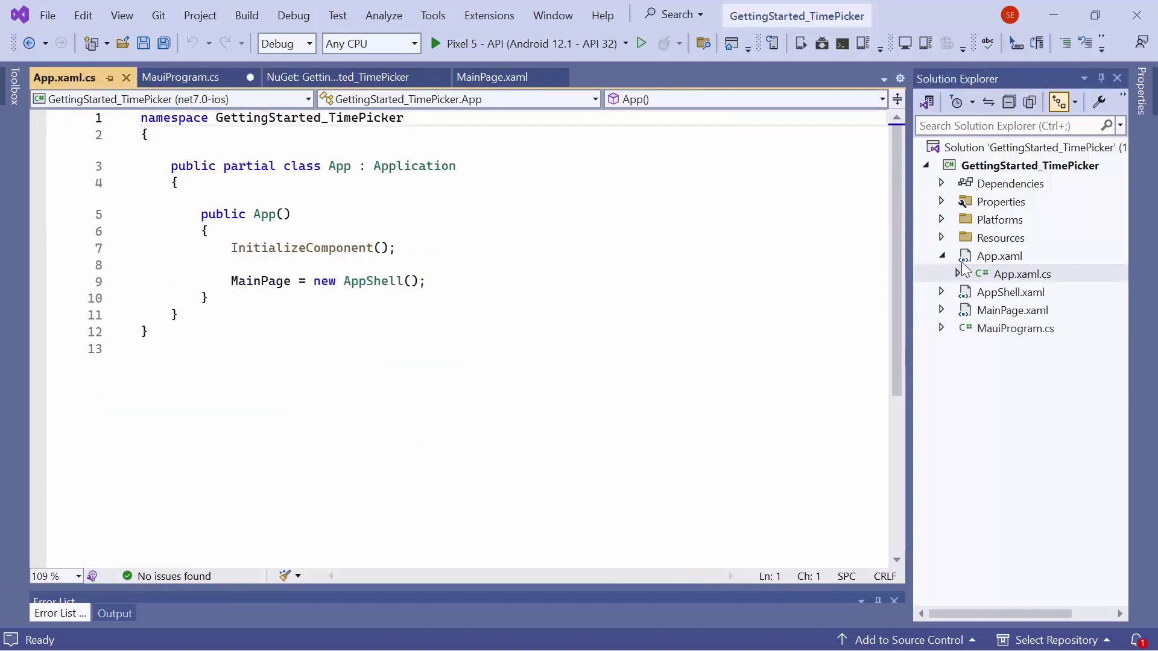
{"action": "left_click", "coordinate": [942, 257]}
Call SyncfusionLicenseProvider.RegisterLicense with the pasted key after InitializeComponent().
{"action": "left_click", "coordinate": [395, 247]}
{"action": "key", "text": "Return"}
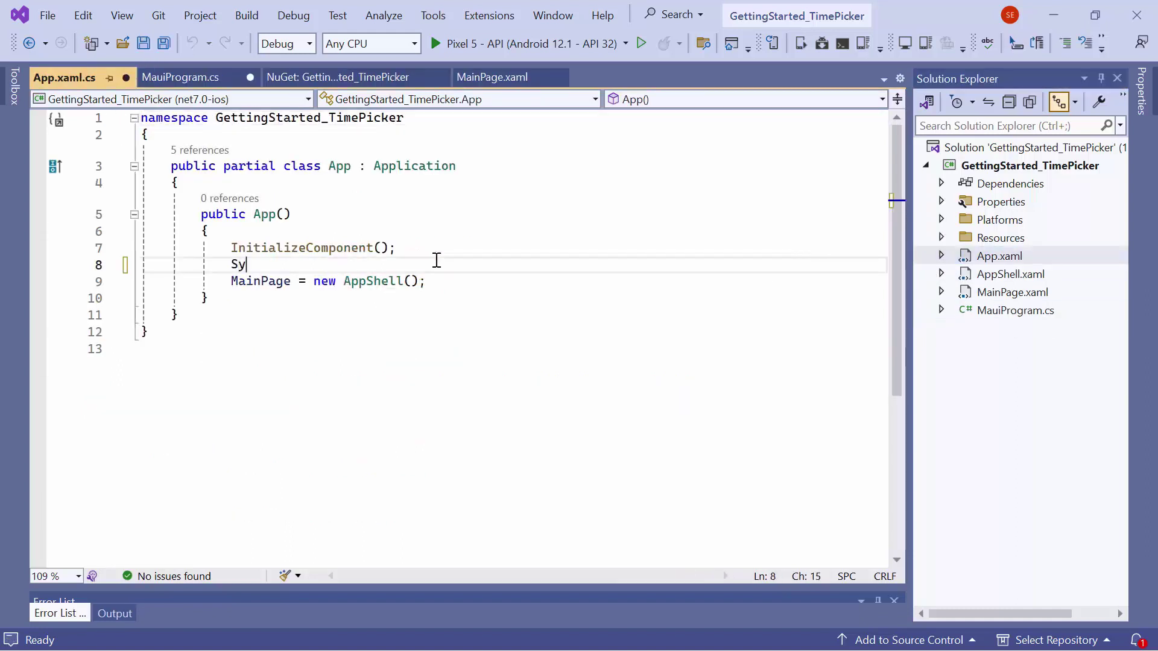
{"action": "type", "text": "Syncfusion.Licensing.sy"}
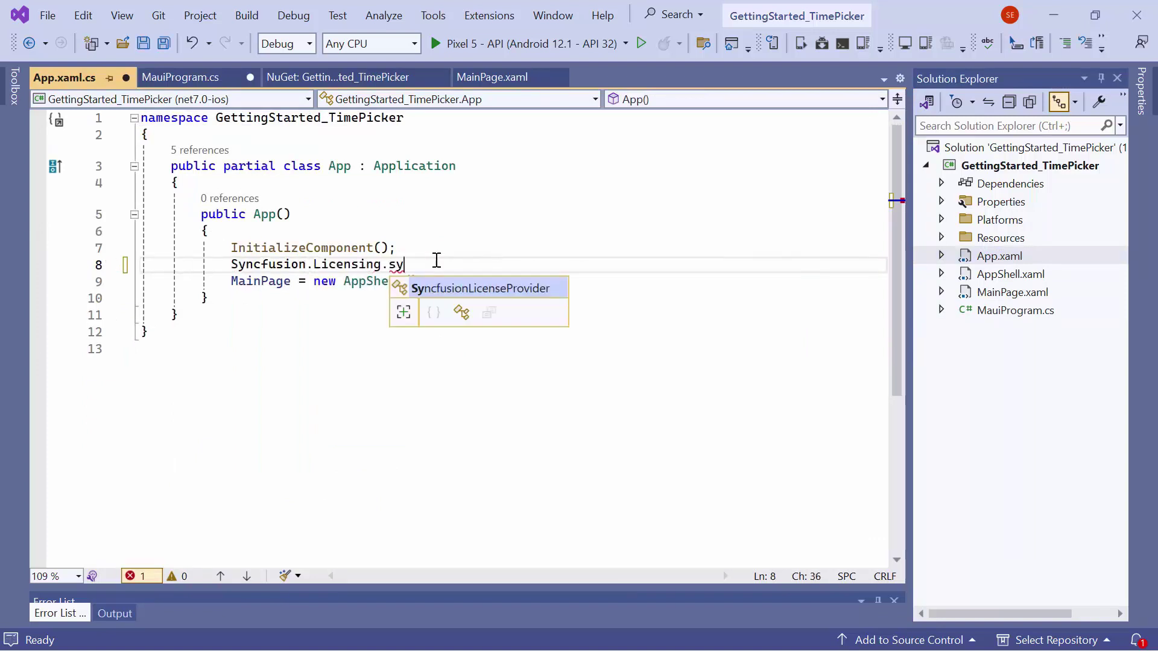
{"action": "key", "text": "Tab"}
{"action": "type", "text": "."}
{"action": "key", "text": "Tab"}
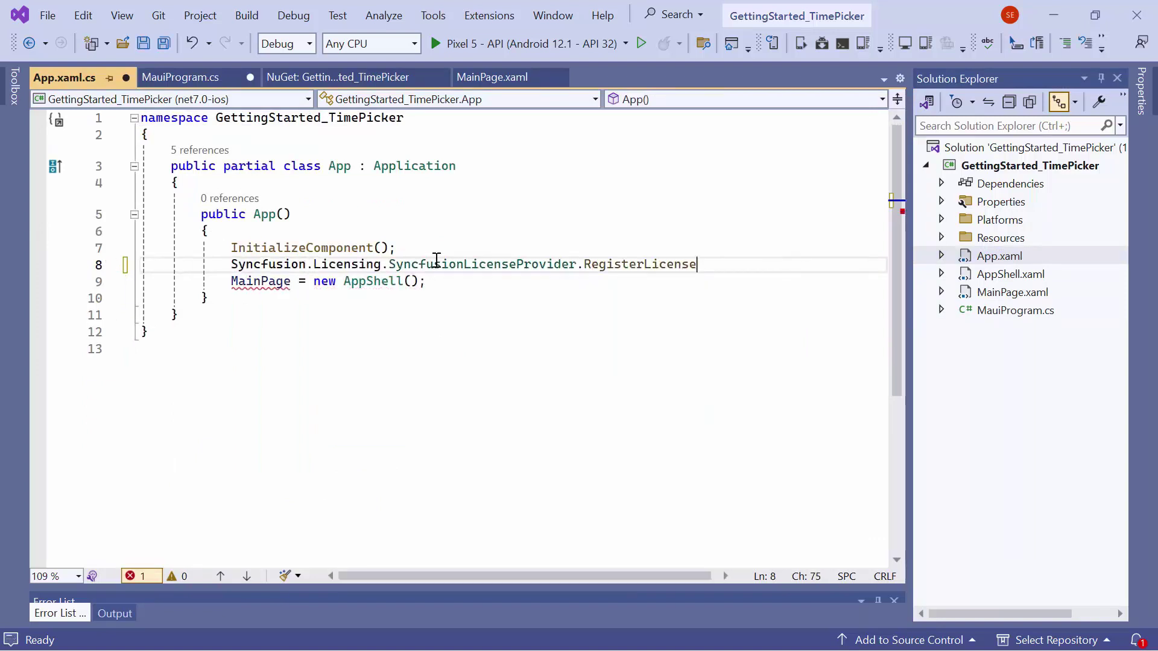
{"action": "type", "text": "(\"\""}
{"action": "key", "text": "End"}
{"action": "type", "text": ";"}
{"action": "key", "text": "Left"}
{"action": "key", "text": "Left"}
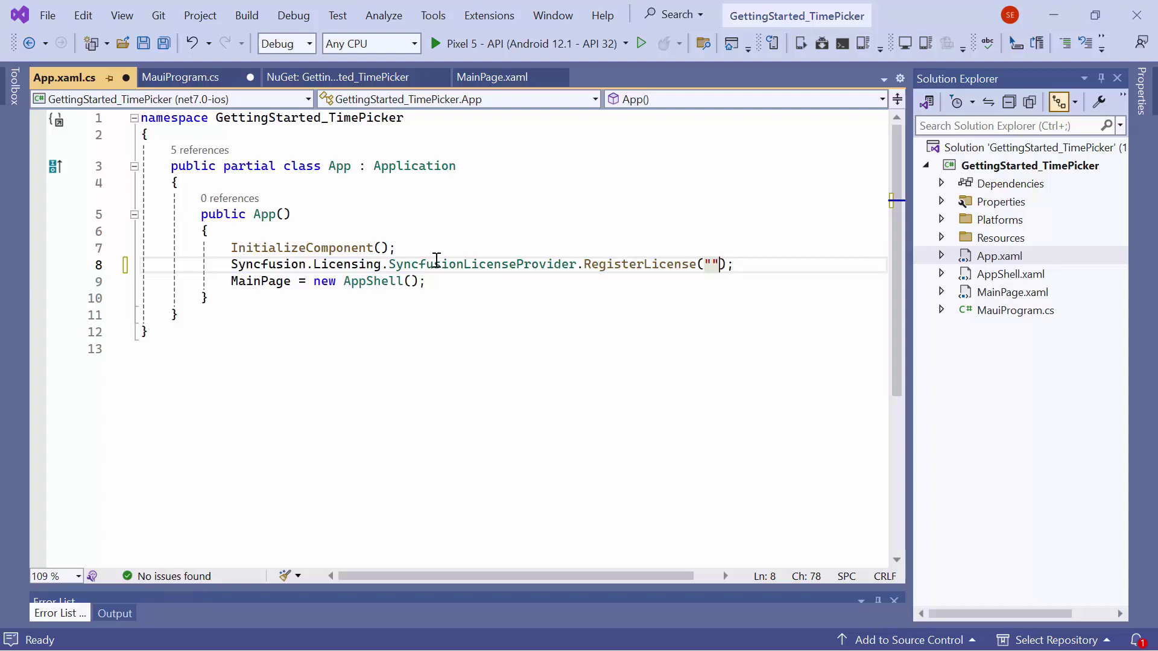
{"action": "key", "text": "ctrl+v"}
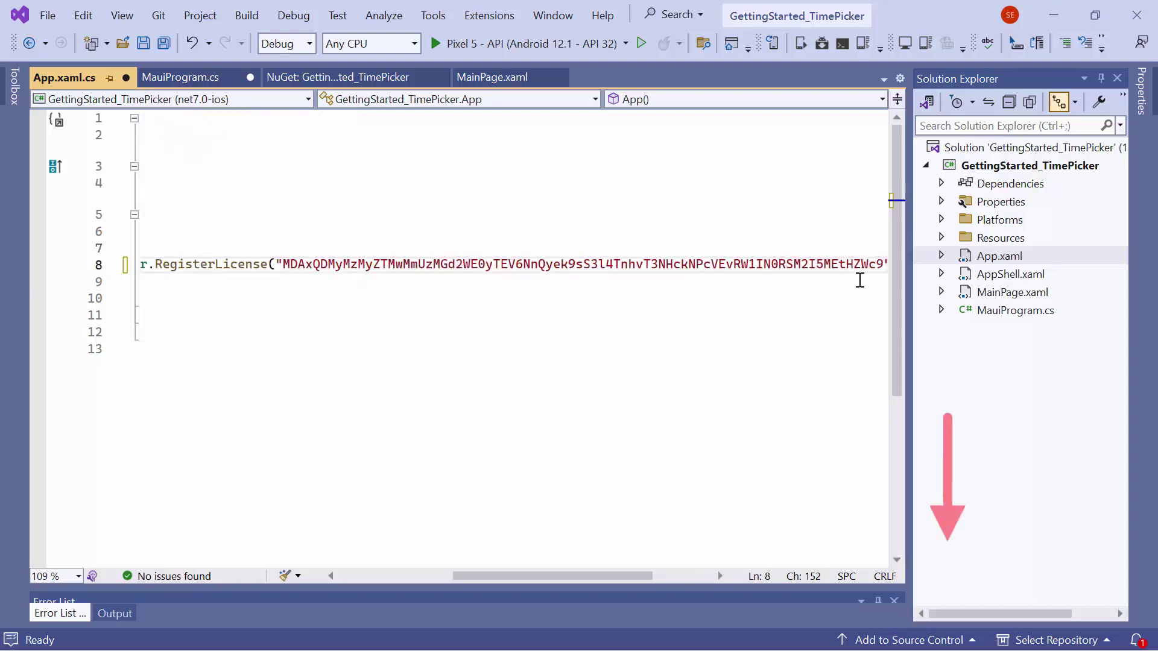
{"action": "key", "text": "Down"}
{"action": "key", "text": "Home"}
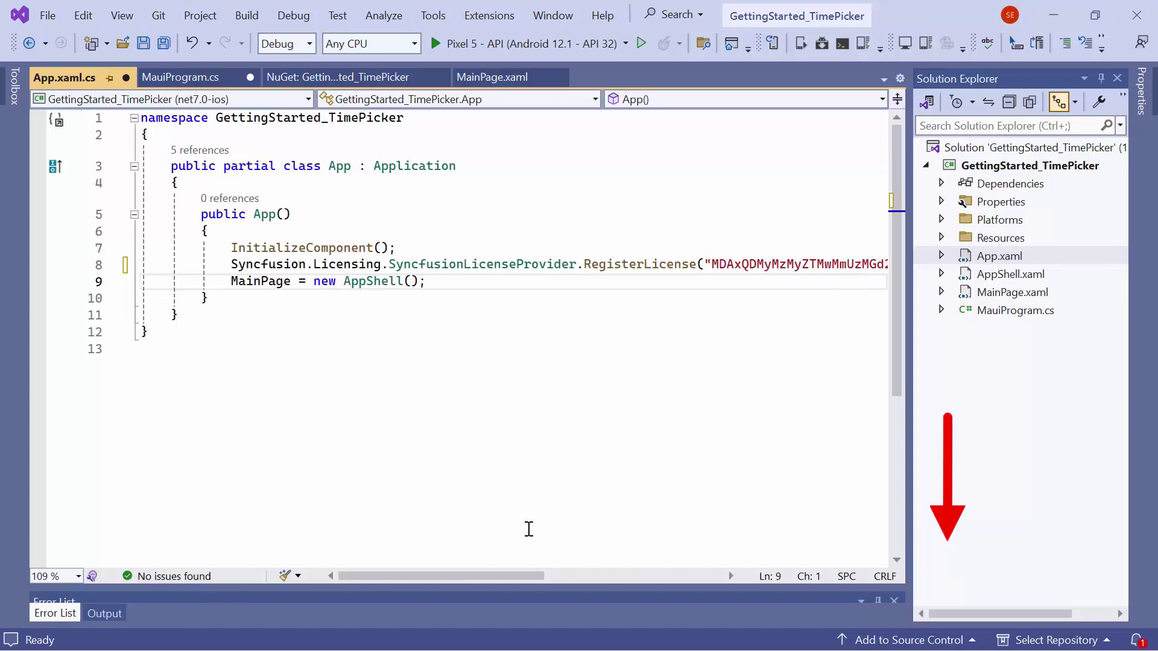
Delete the default ScrollView block from MainPage.xaml.
{"action": "left_click", "coordinate": [583, 264]}
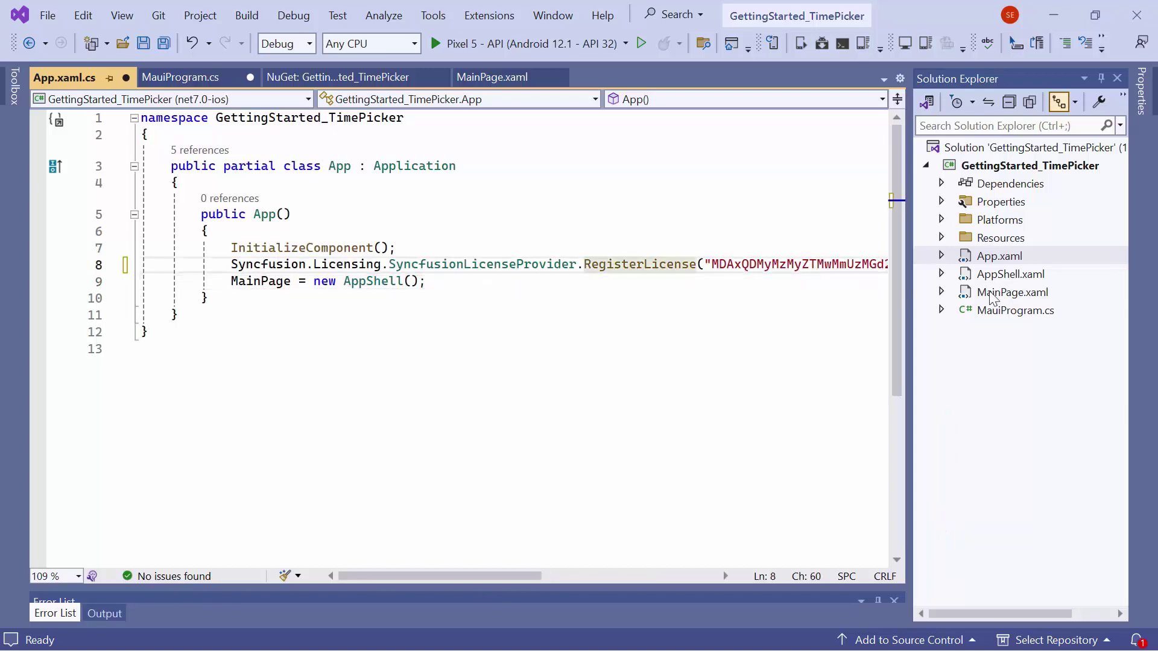
{"action": "double_click", "coordinate": [1013, 291]}
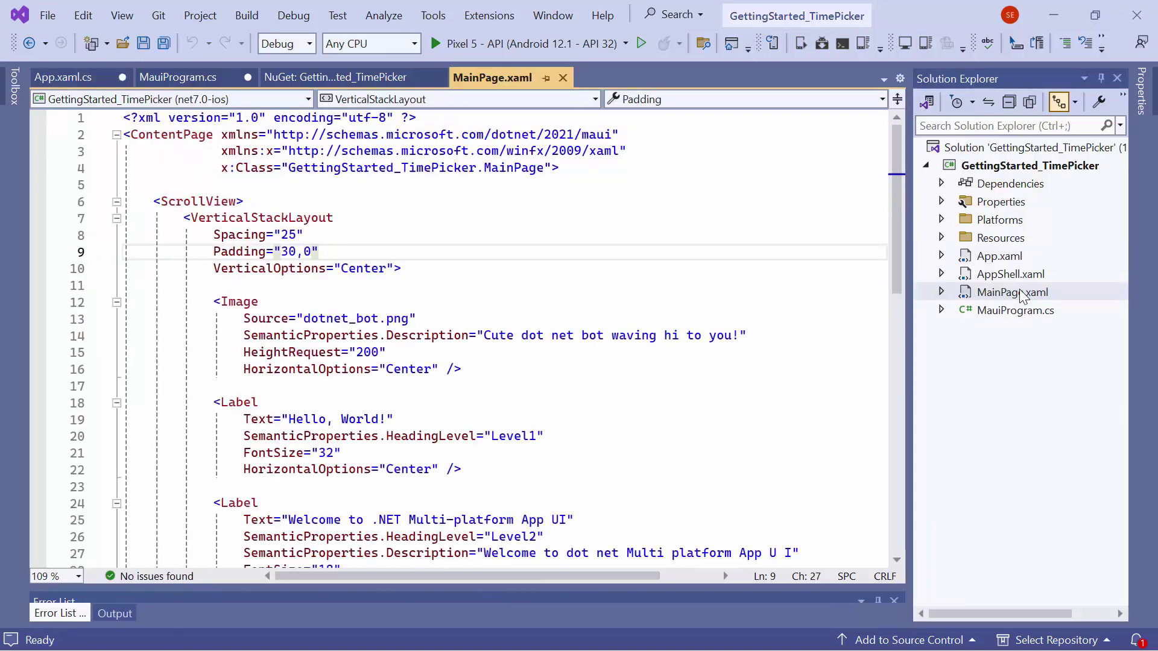
{"action": "left_click", "coordinate": [117, 201]}
{"action": "left_click", "coordinate": [255, 201]}
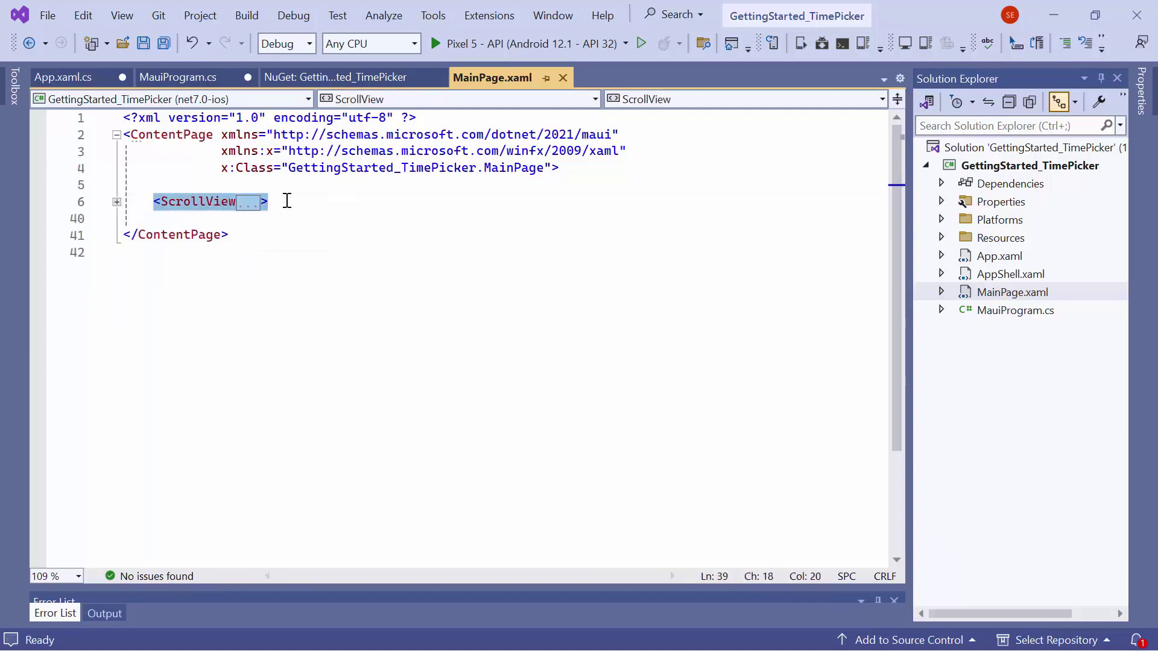
{"action": "key", "text": "Delete"}
Declare xmlns:picker for Syncfusion.Maui.Picker below the xmlns:x declaration.
{"action": "left_click", "coordinate": [639, 151]}
{"action": "key", "text": "Return"}
{"action": "type", "text": "xmlns:p"}
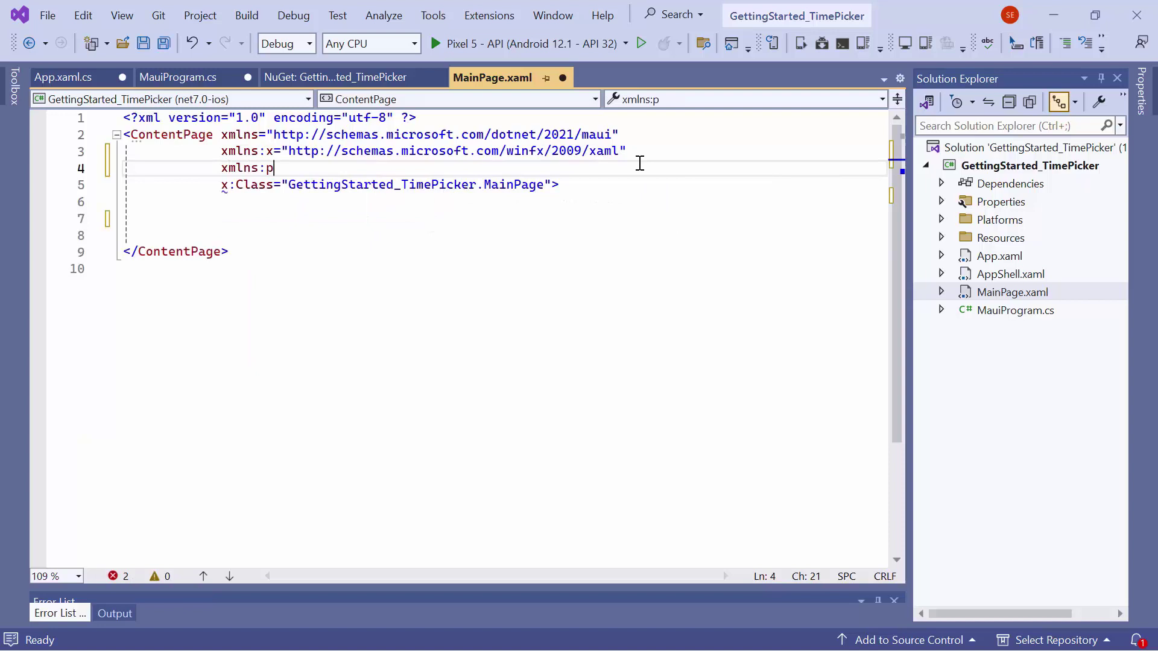
{"action": "type", "text": "icker="}
{"action": "key", "text": "Tab"}
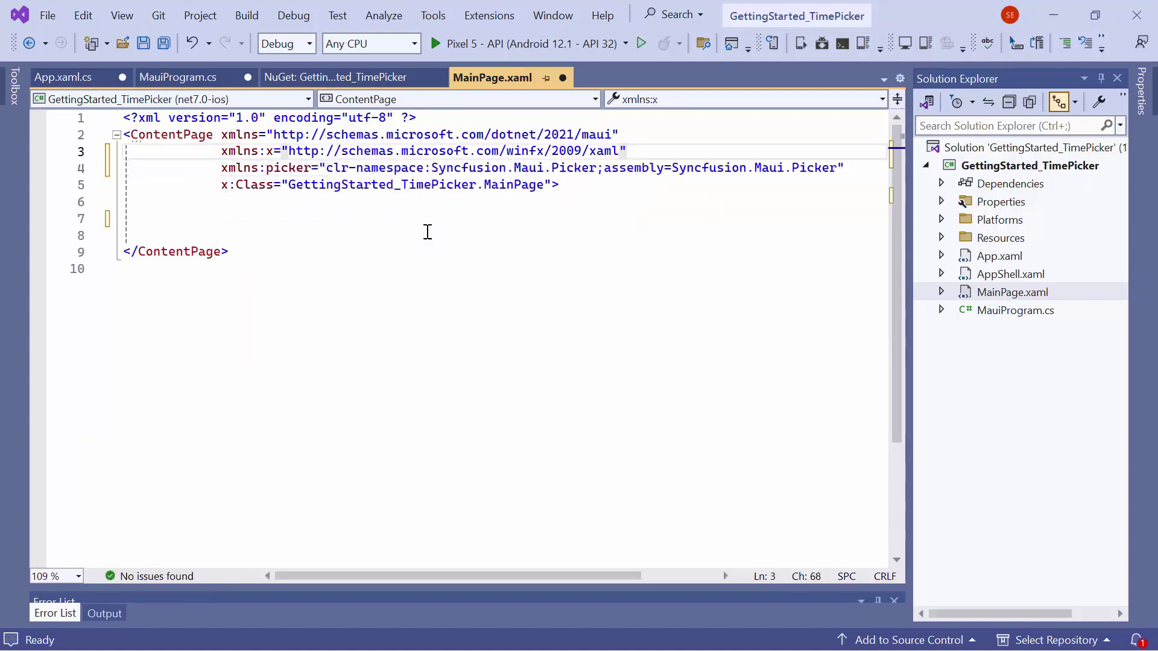
{"action": "left_click", "coordinate": [428, 233]}
{"action": "type", "text": "<picker:"}
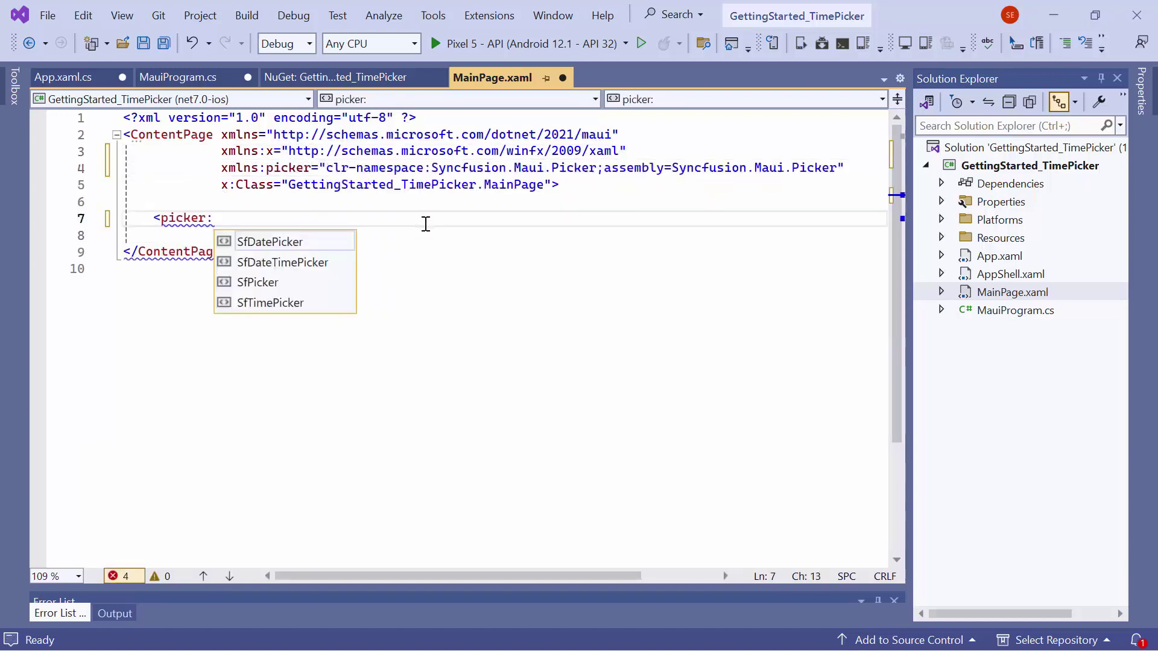
Complete the picker:SfTimePicker element and run the app on the Pixel 5 emulator.
{"action": "key", "text": "Down"}
{"action": "key", "text": "Down"}
{"action": "key", "text": "Down"}
{"action": "key", "text": "Tab"}
{"action": "type", "text": ">"}
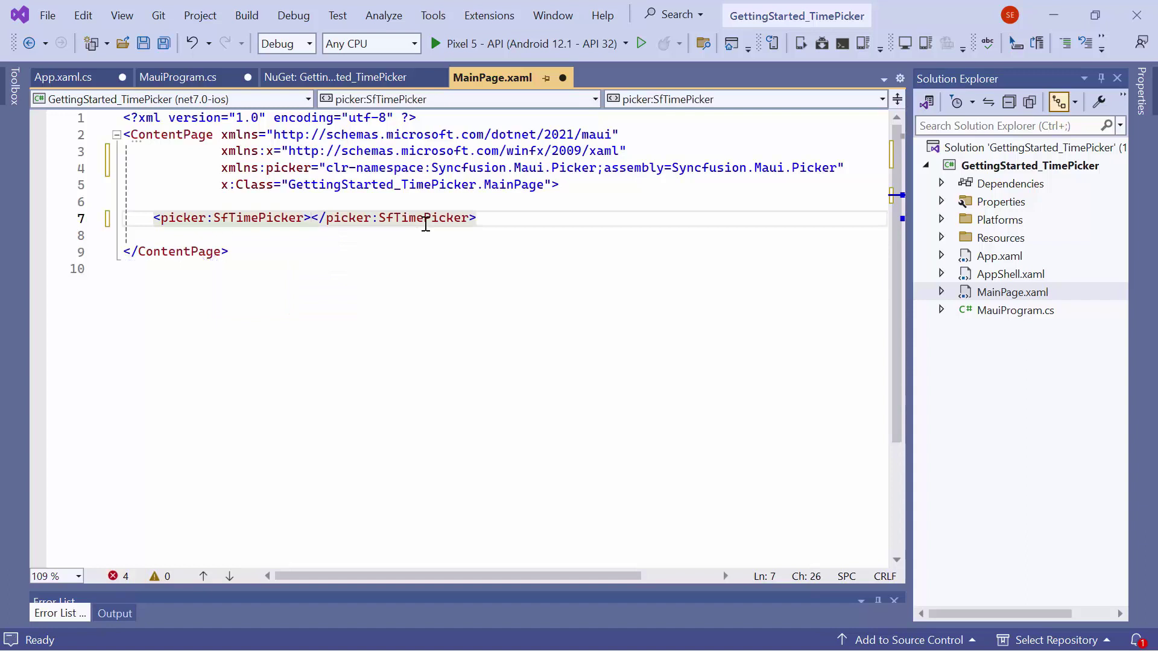
{"action": "left_click", "coordinate": [529, 43]}
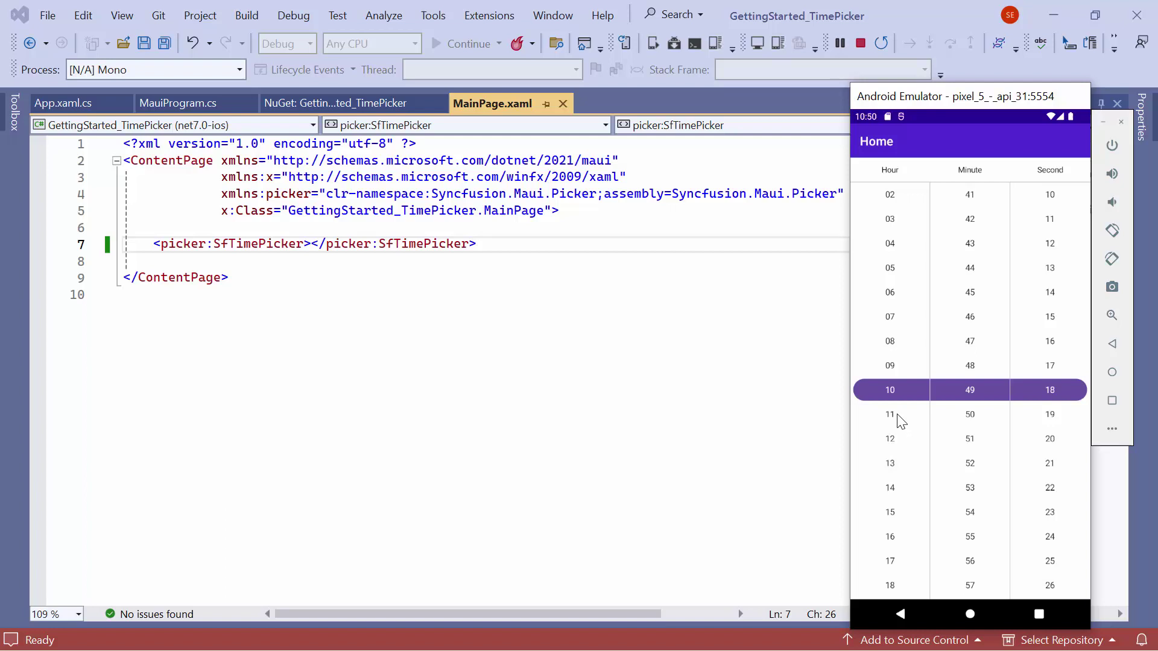
{"action": "scroll", "coordinate": [897, 418], "scroll_direction": "down", "scroll_amount": 3}
{"action": "scroll", "coordinate": [962, 355], "scroll_direction": "up", "scroll_amount": 2}
{"action": "scroll", "coordinate": [961, 355], "scroll_direction": "up", "scroll_amount": 2}
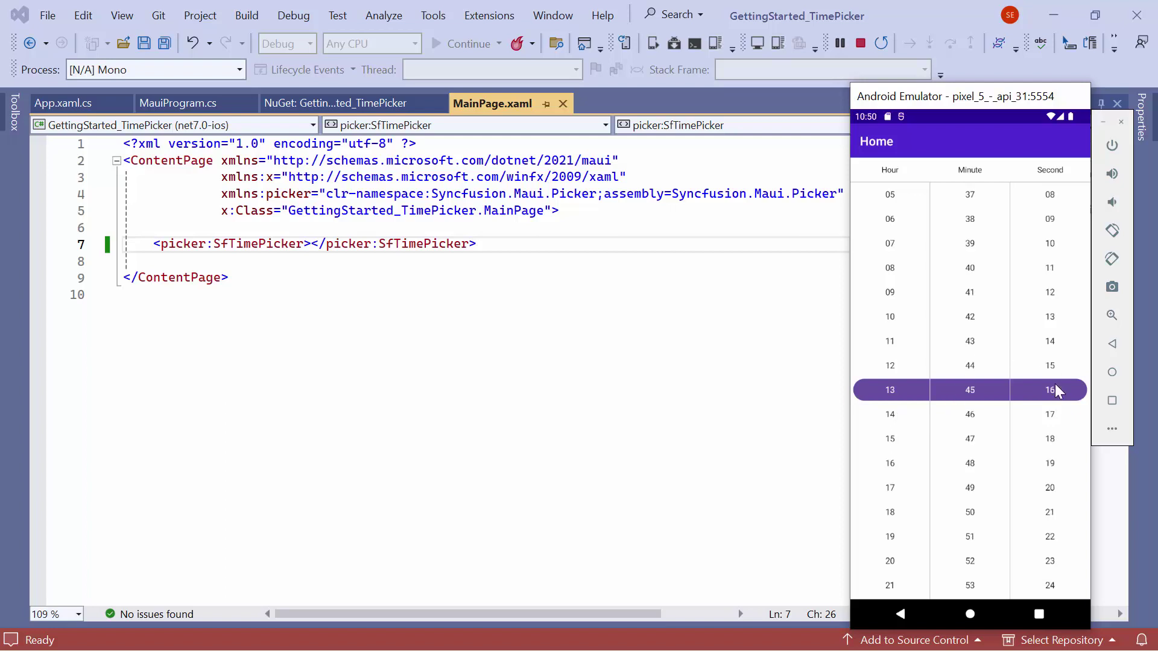
{"action": "scroll", "coordinate": [1050, 362], "scroll_direction": "down", "scroll_amount": 3}
{"action": "scroll", "coordinate": [981, 367], "scroll_direction": "down", "scroll_amount": 2}
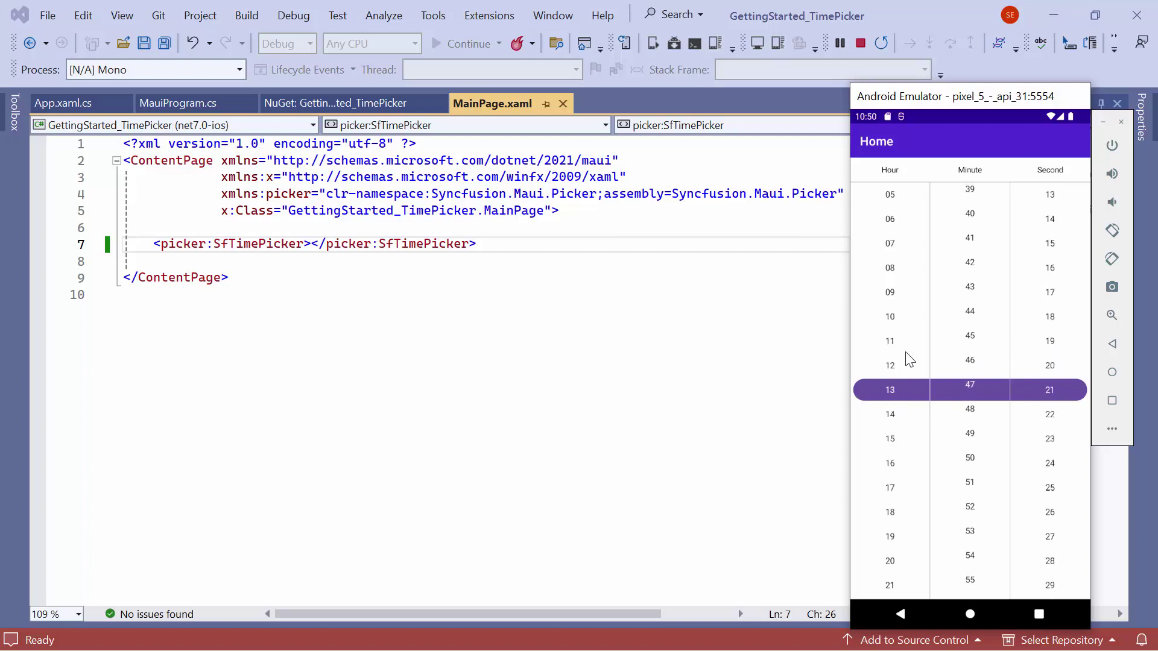
{"action": "scroll", "coordinate": [905, 302], "scroll_direction": "down", "scroll_amount": 2}
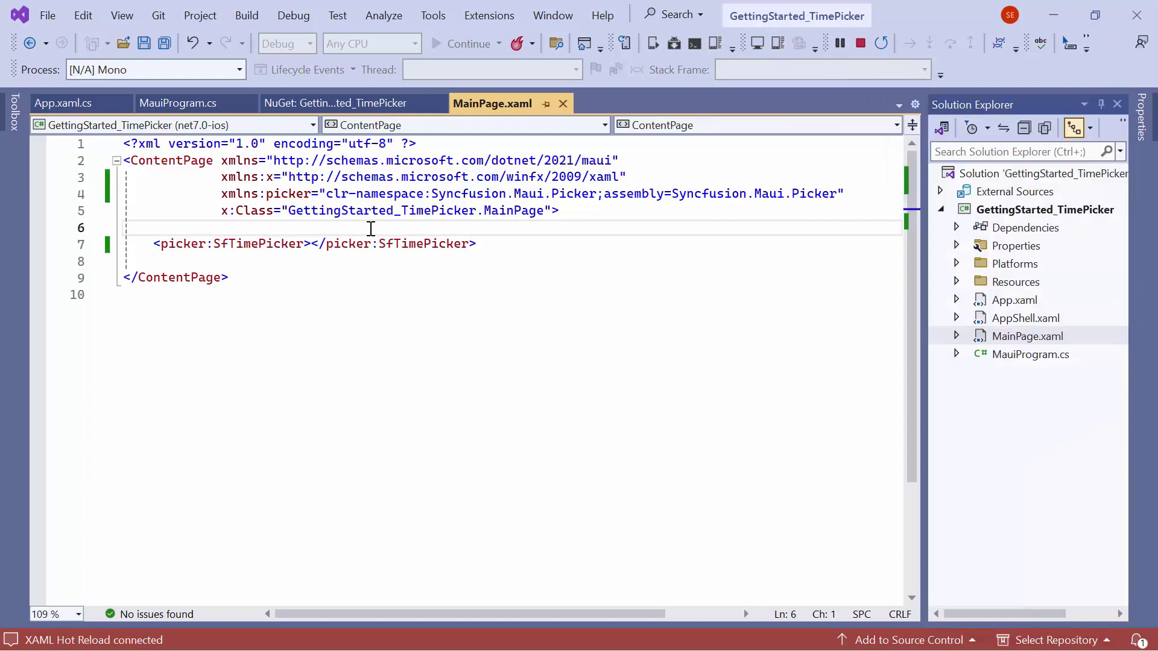
Enclose the SfTimePicker between <Border> and </Border> tags.
{"action": "key", "text": "Return"}
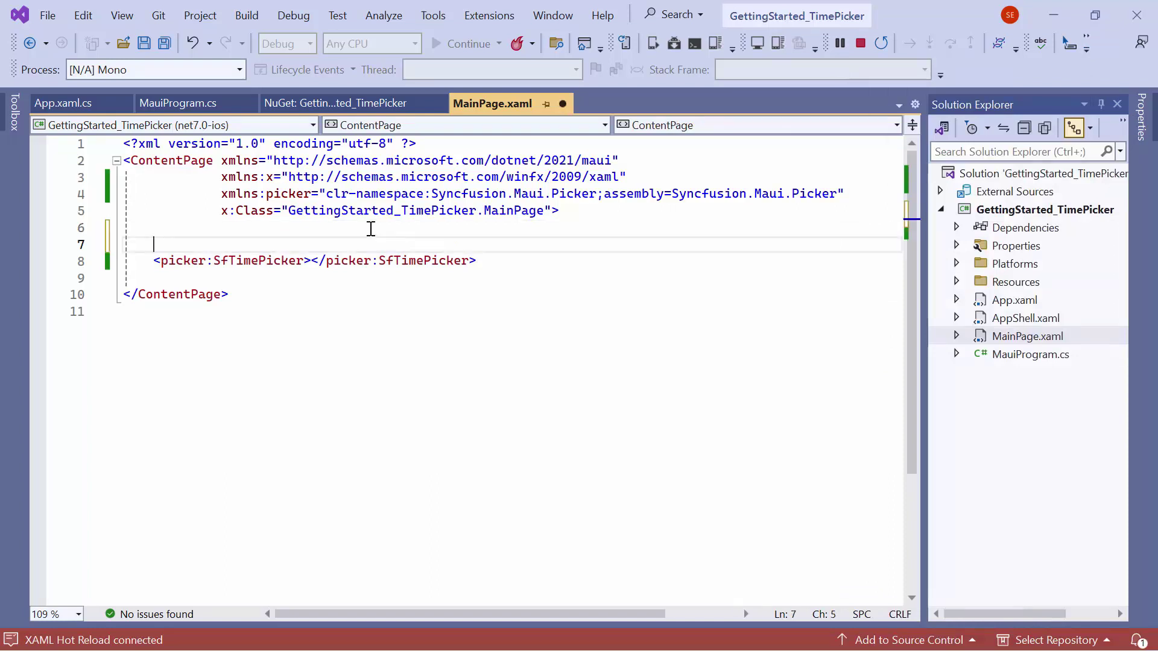
{"action": "type", "text": "<Bo"}
{"action": "key", "text": "Tab"}
{"action": "type", "text": ">"}
{"action": "left_click", "coordinate": [536, 264]}
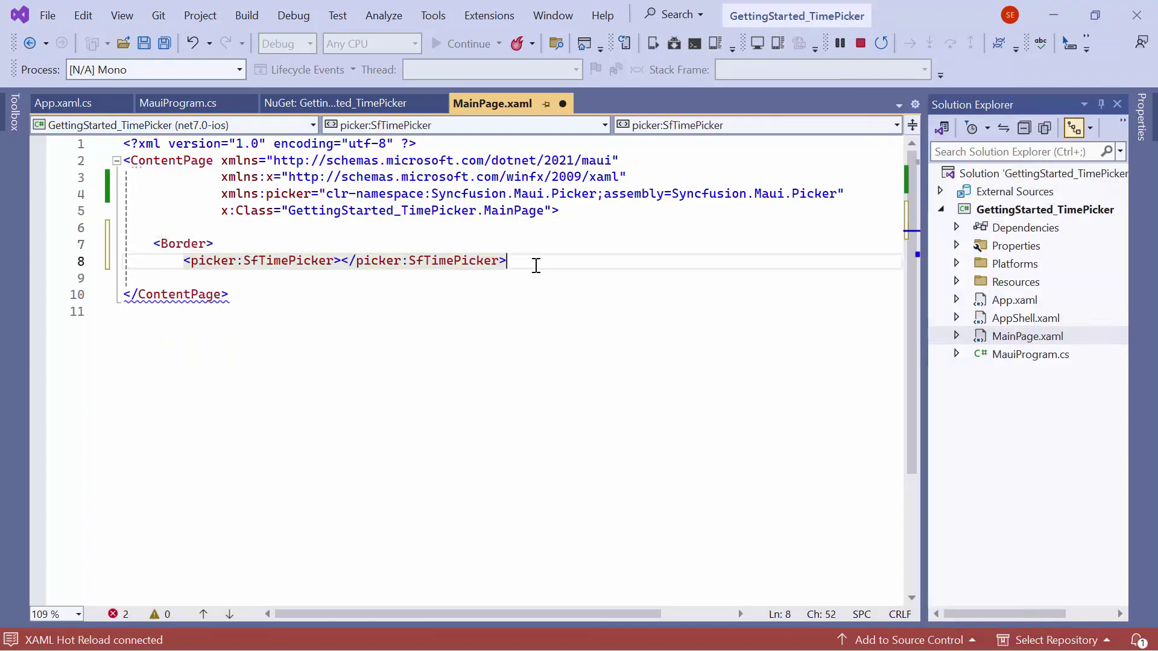
{"action": "key", "text": "Return"}
{"action": "type", "text": "</Border>"}
Set the Border's HeightRequest to 400 and WidthRequest to 350.
{"action": "left_click", "coordinate": [213, 245]}
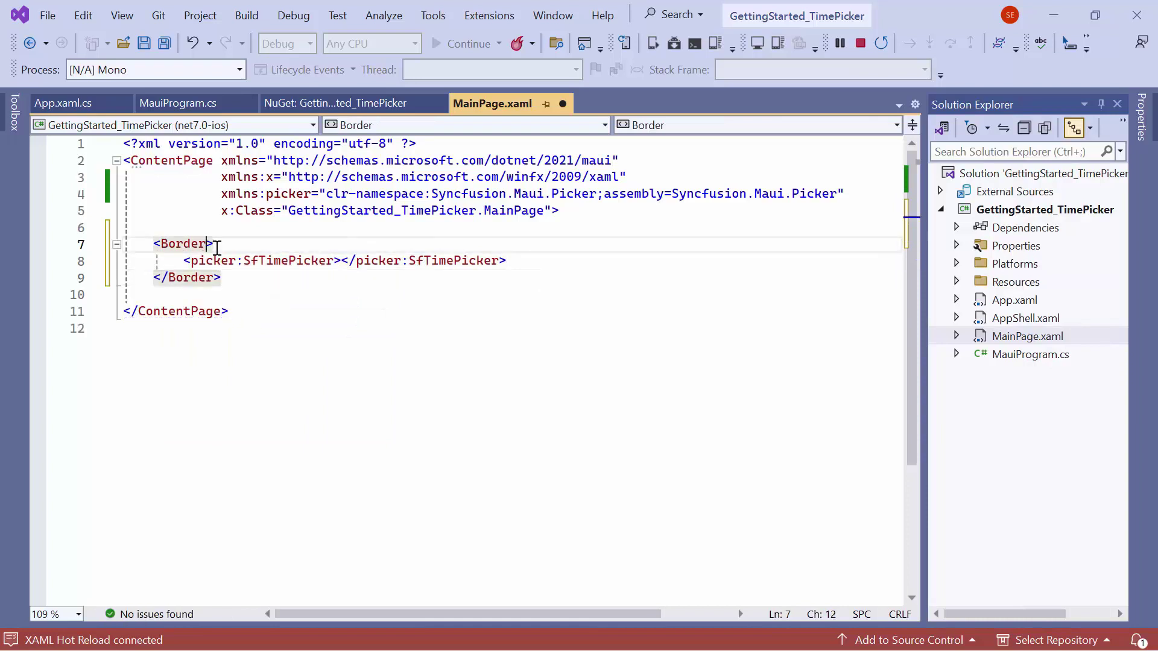
{"action": "key", "text": "Left"}
{"action": "type", "text": "He"}
{"action": "key", "text": "Tab"}
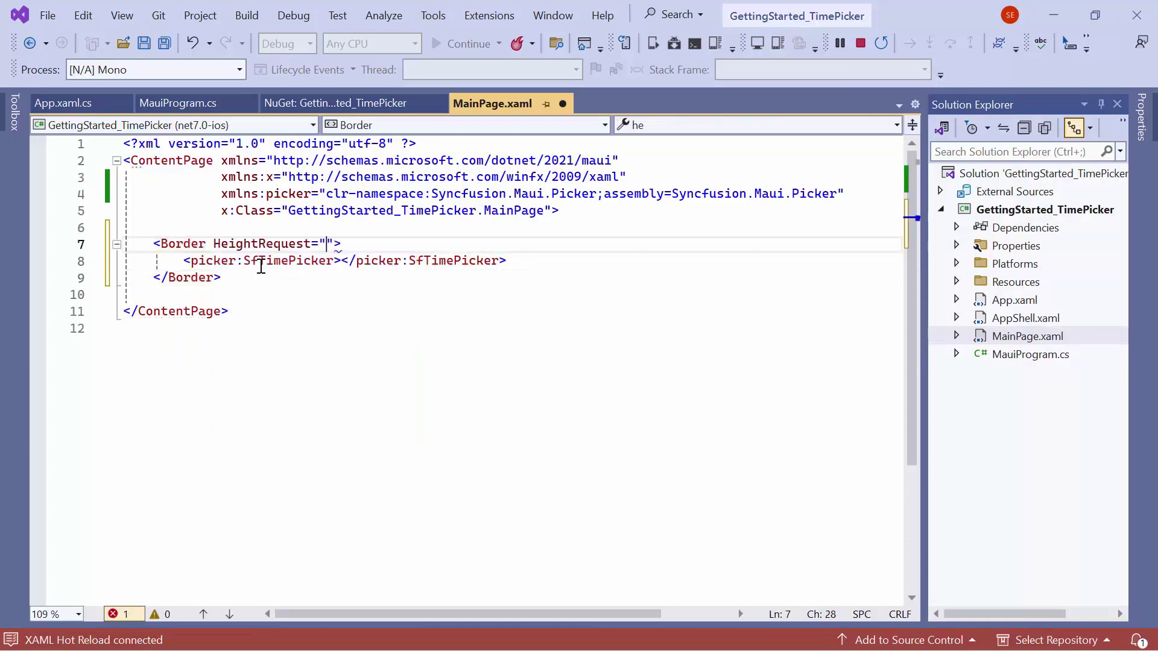
{"action": "type", "text": "400"}
{"action": "key", "text": "Right"}
{"action": "type", "text": "wi"}
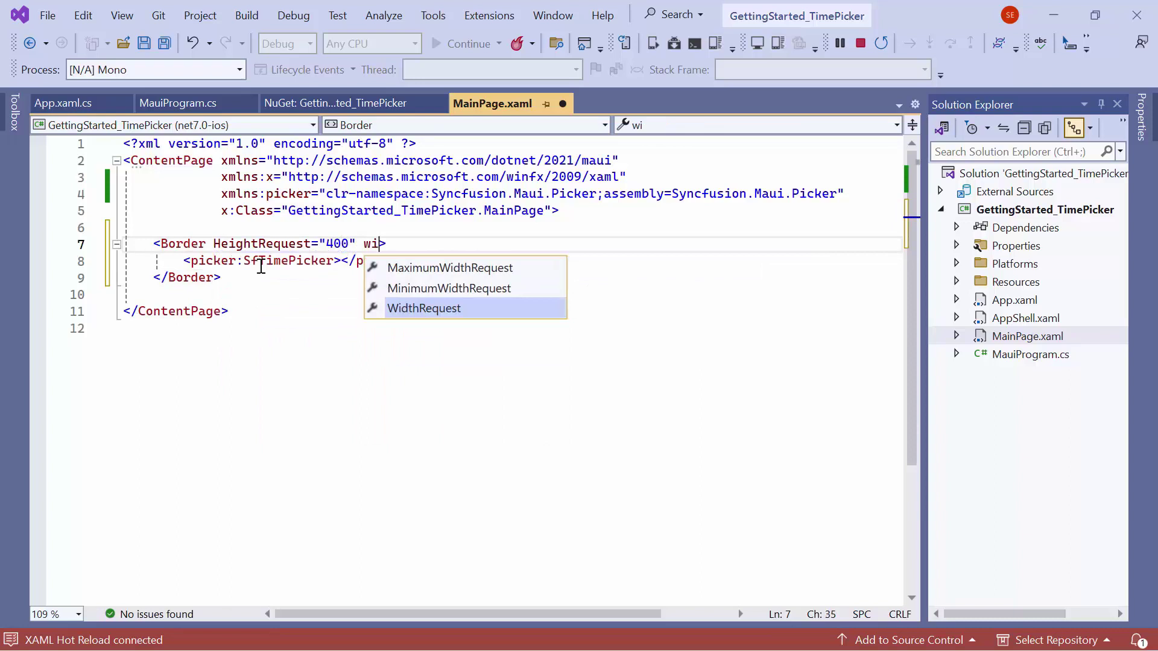
{"action": "key", "text": "Tab"}
{"action": "type", "text": "350"}
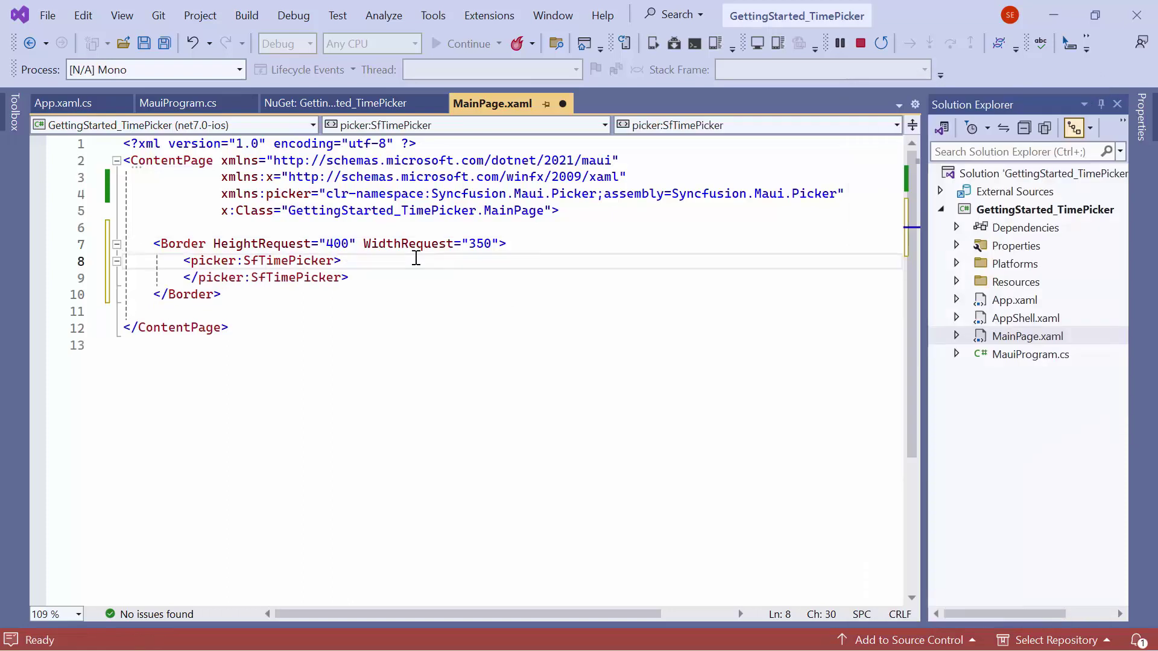
{"action": "type", "text": "se"}
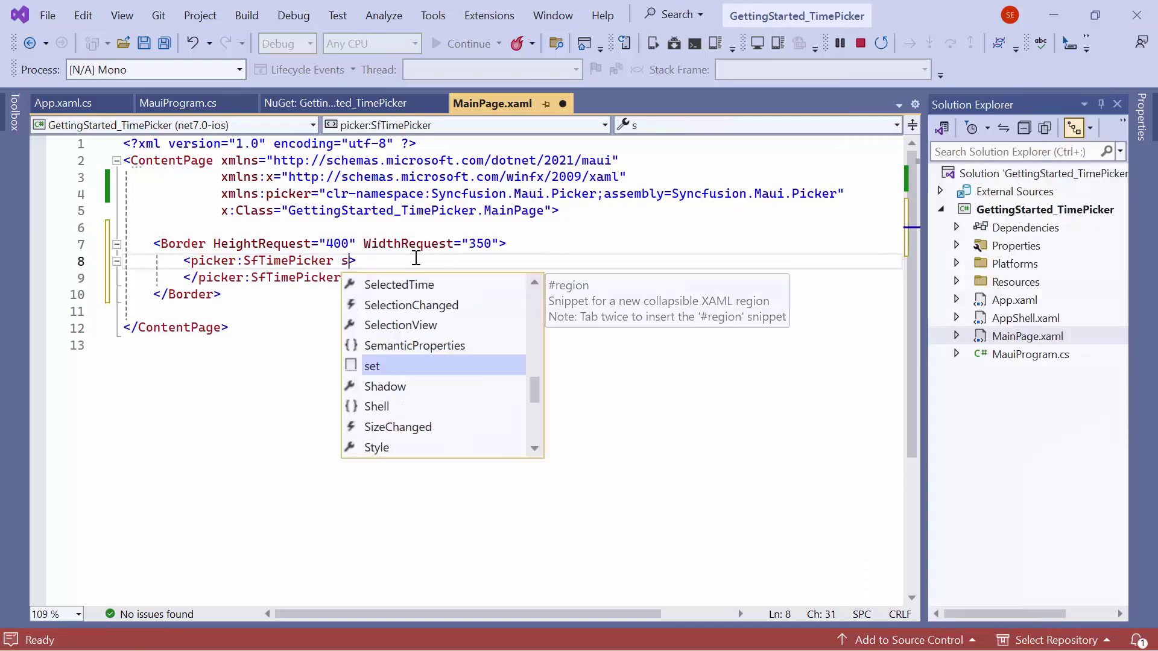
{"action": "type", "text": "le"}
Add SelectedTime="09:30:15" to SfTimePicker and check the result in the emulator.
{"action": "key", "text": "Tab"}
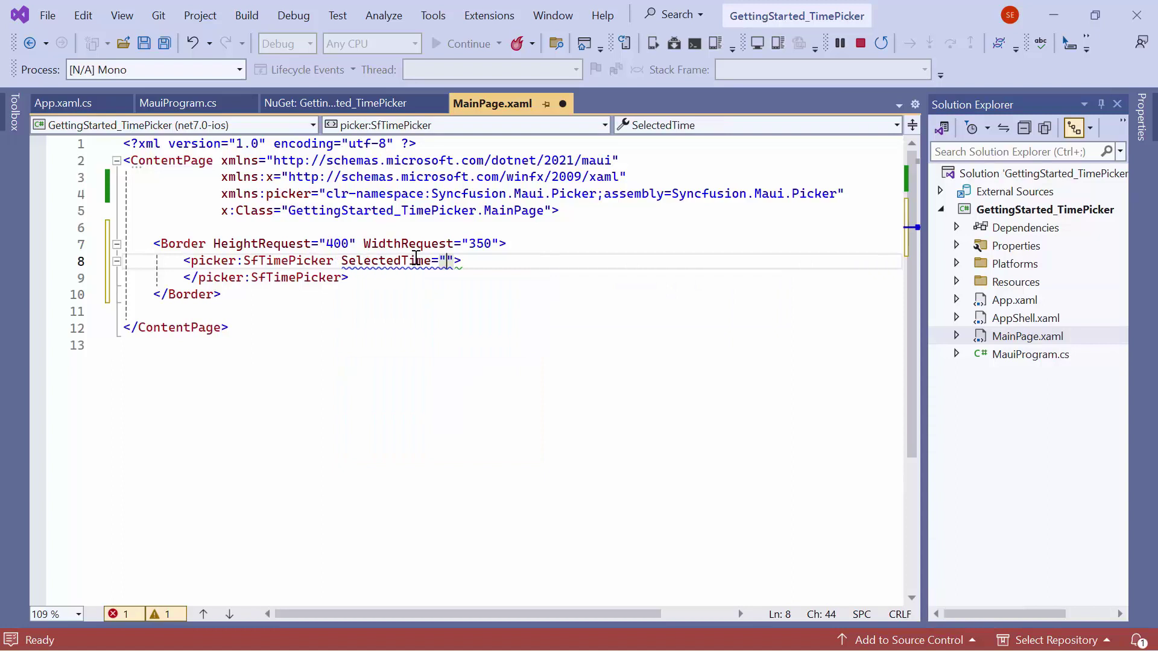
{"action": "type", "text": "09:30:"}
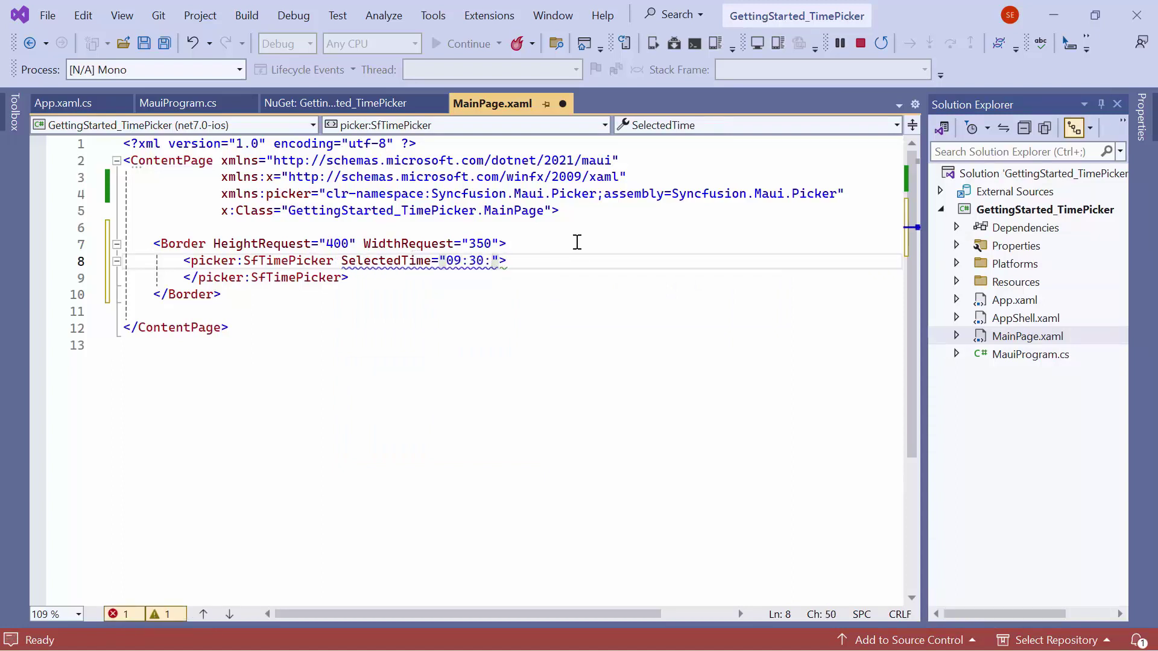
{"action": "type", "text": "15"}
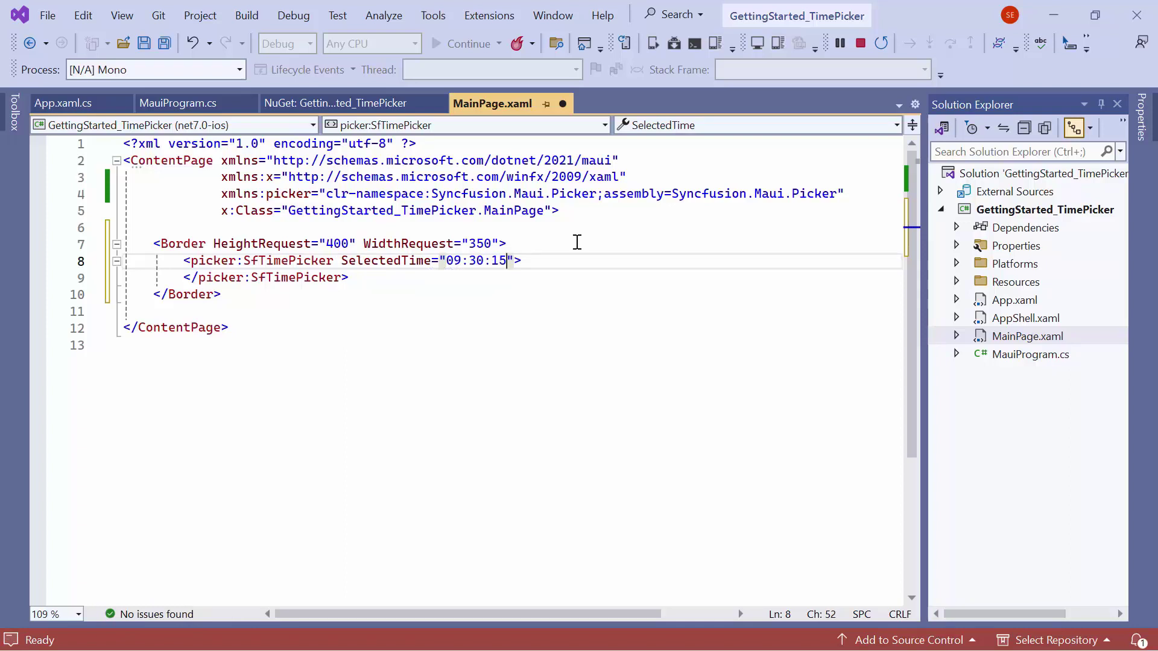
{"action": "key", "text": "alt+Tab"}
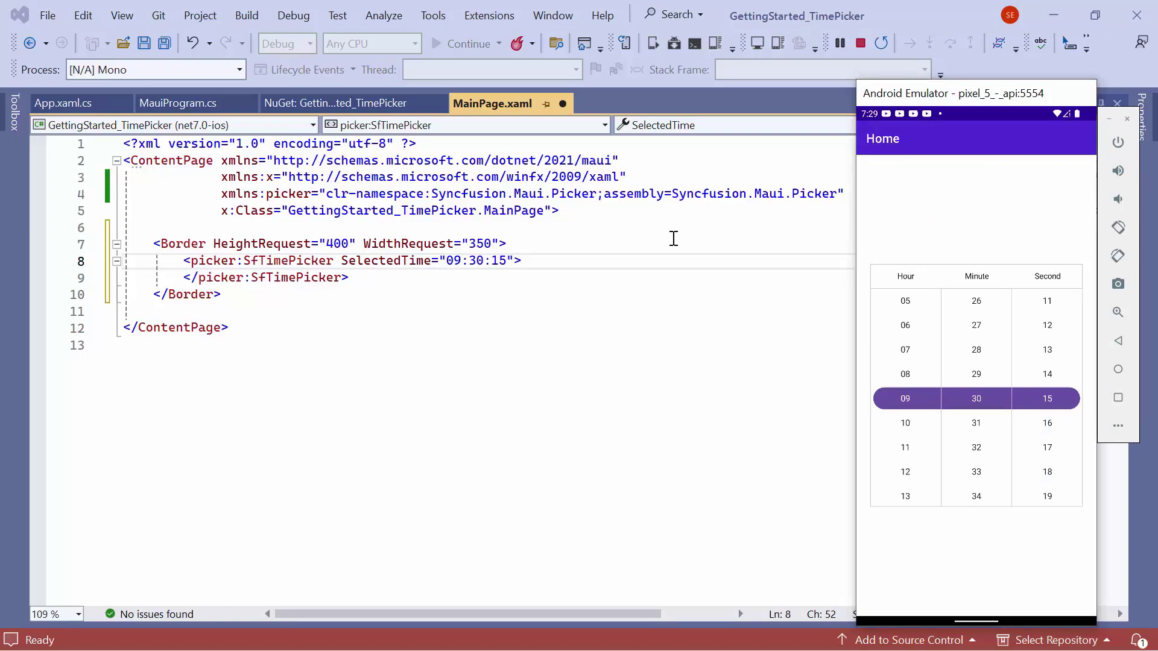
{"action": "left_click", "coordinate": [595, 260]}
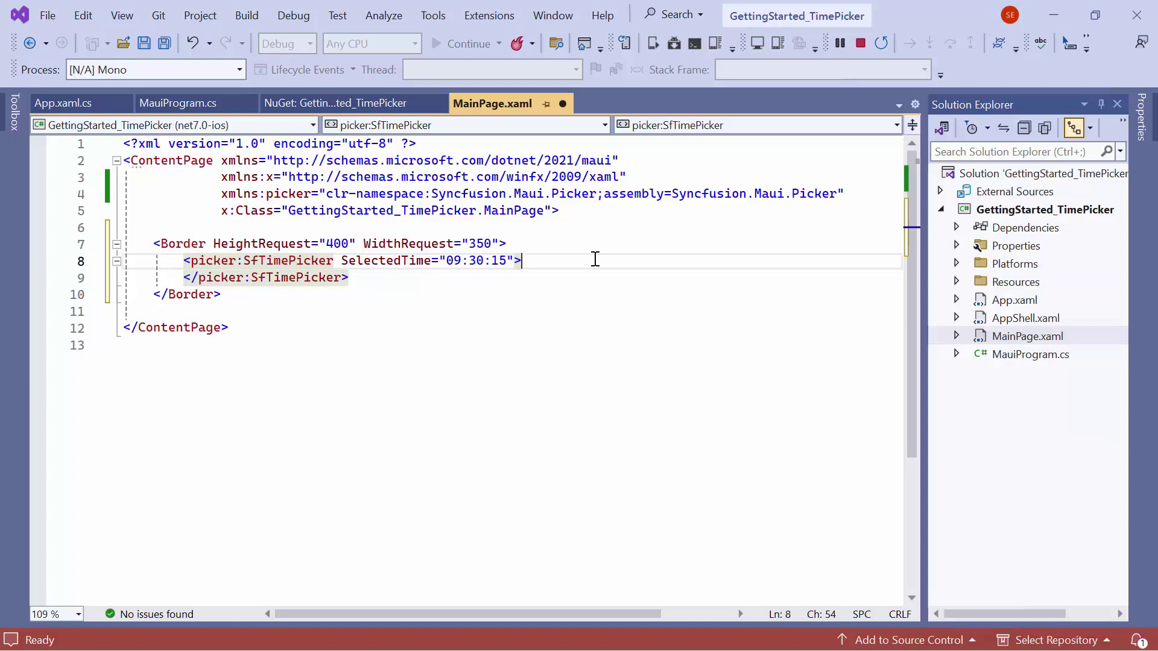
Add SfTimePicker.HeaderView with a PickerHeaderView: Text "Select a Time", Height 40.
{"action": "key", "text": "Return"}
{"action": "type", "text": "<picker:SfTimePicker.he"}
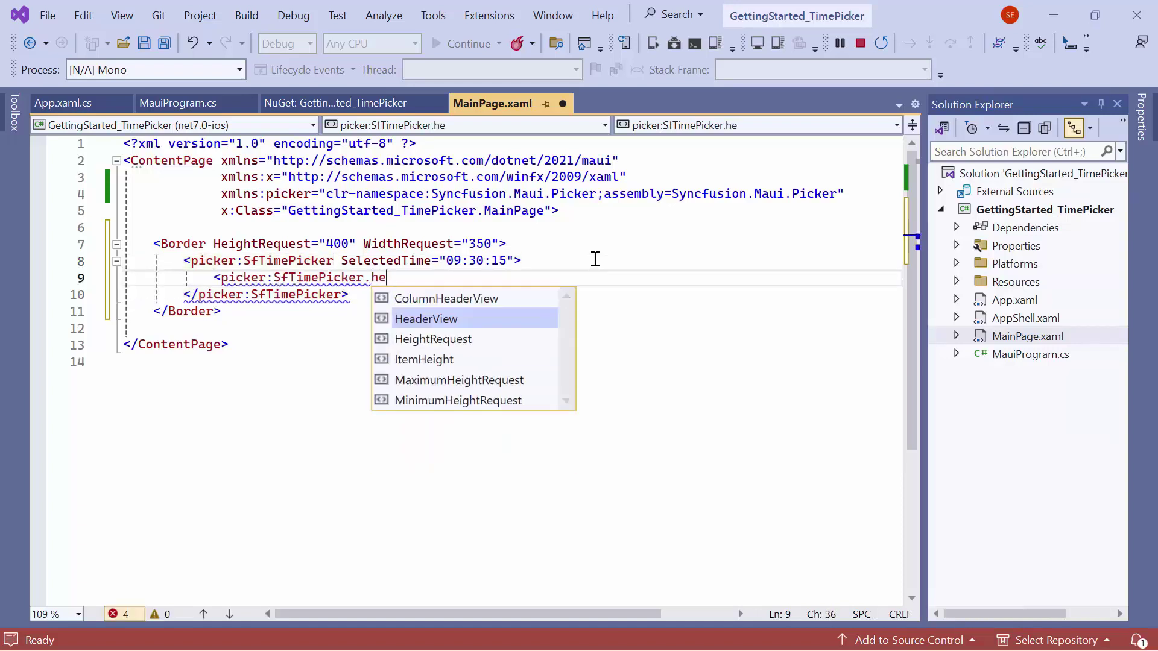
{"action": "type", "text": "aderView>"}
{"action": "key", "text": "Return"}
{"action": "type", "text": "<p"}
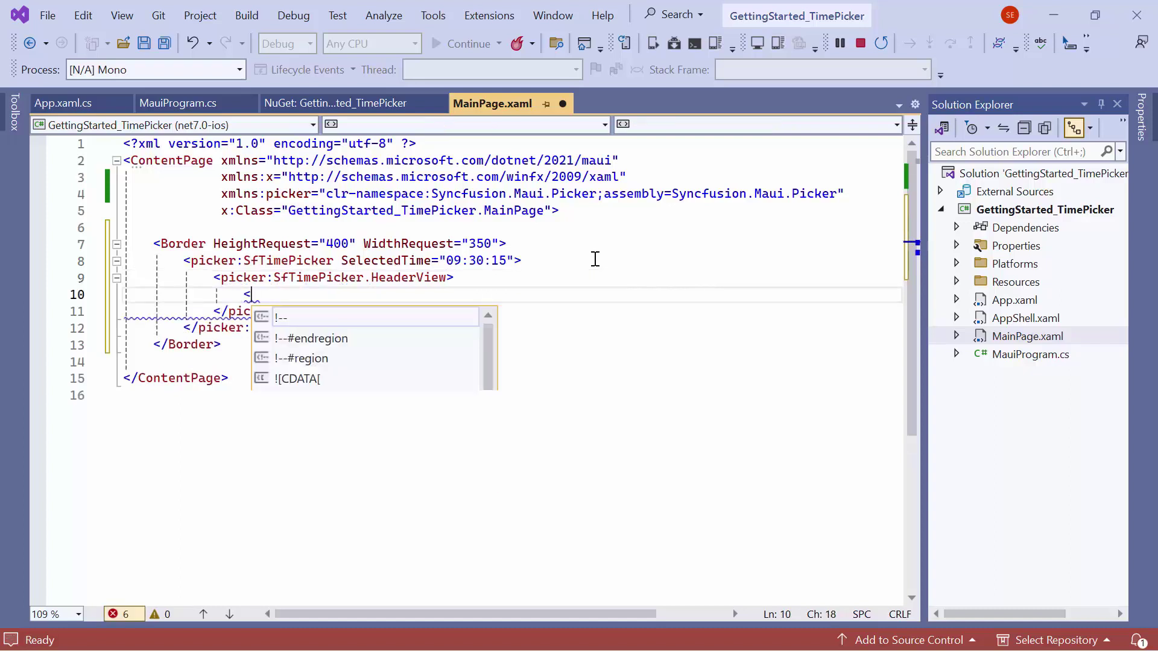
{"action": "key", "text": "Down"}
{"action": "key", "text": "Tab"}
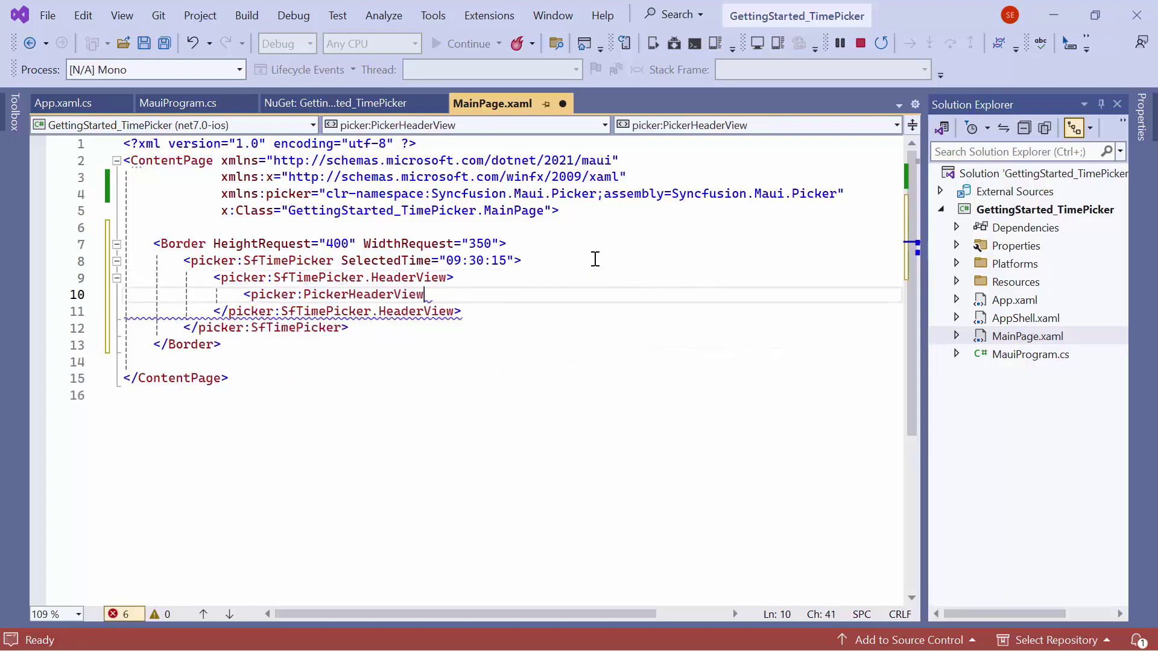
{"action": "type", "text": "te"}
{"action": "key", "text": "Tab"}
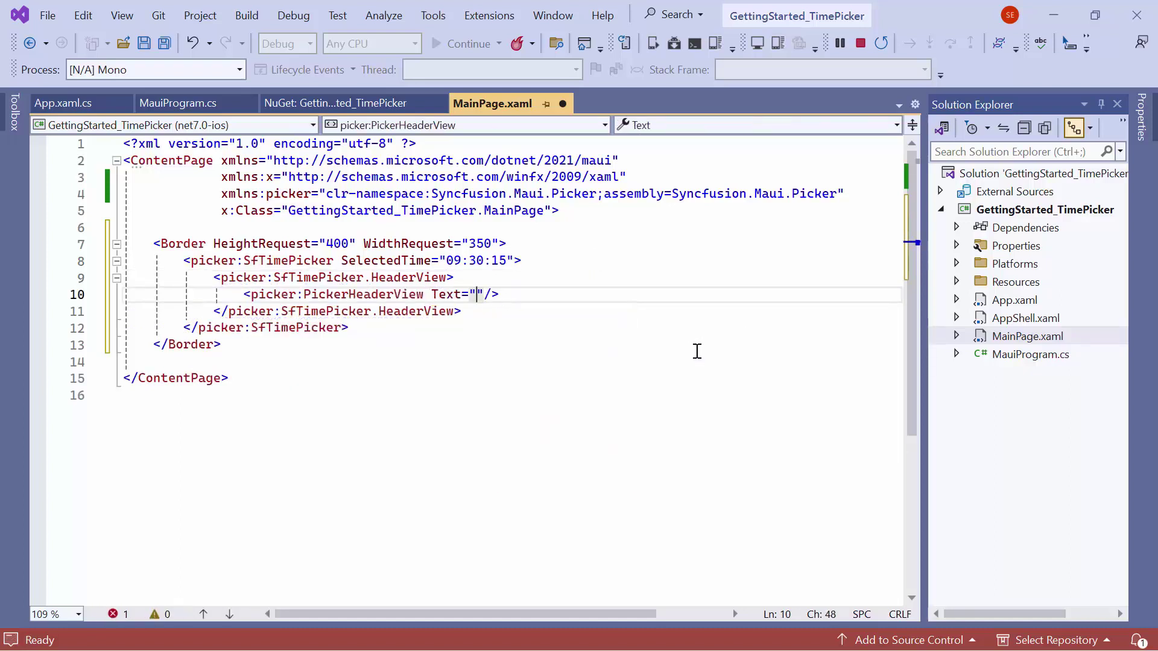
{"action": "type", "text": "Select a Time"}
{"action": "key", "text": "End"}
{"action": "key", "text": "Left"}
{"action": "key", "text": "Left"}
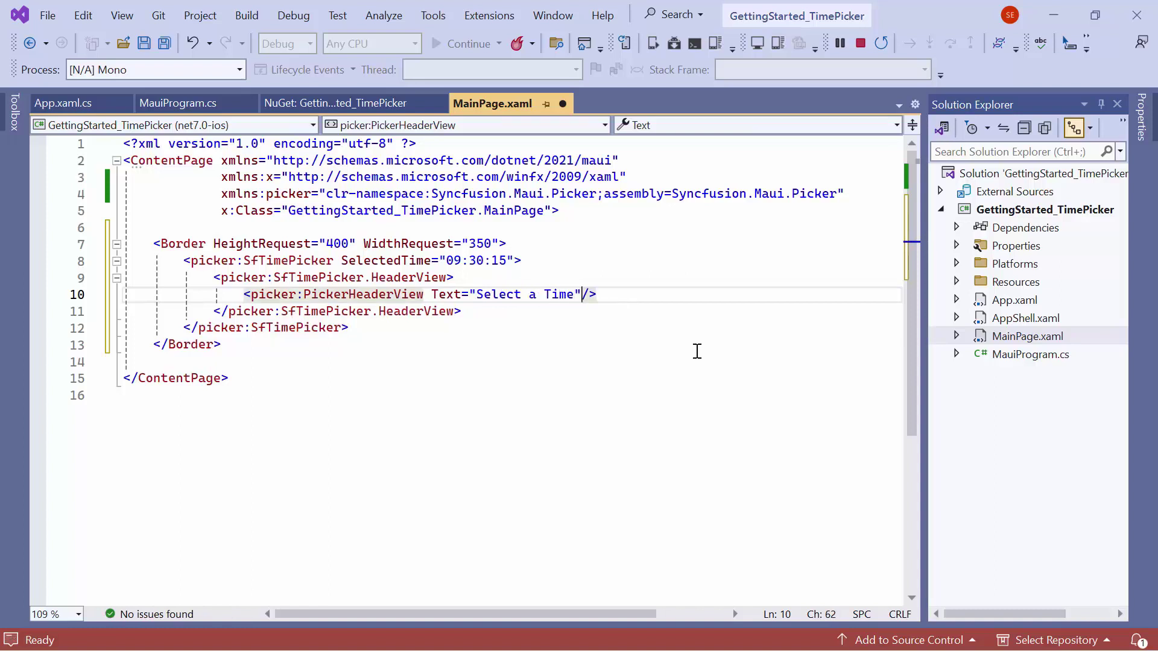
{"action": "type", "text": "he"}
{"action": "key", "text": "Tab"}
{"action": "type", "text": "40"}
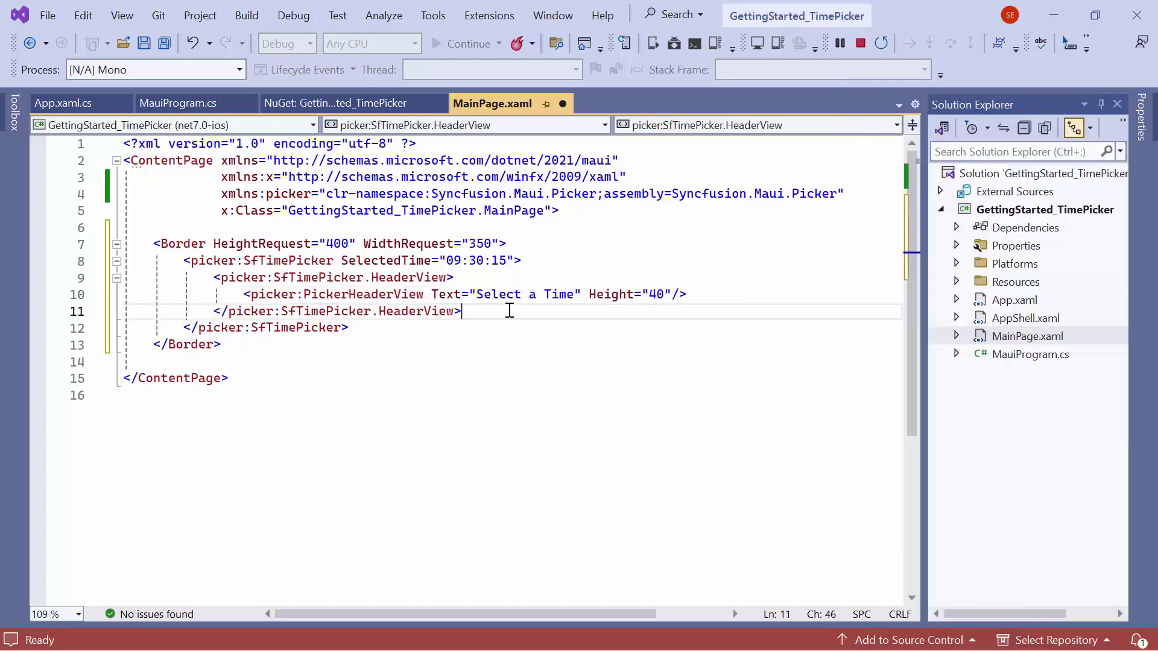
{"action": "left_click", "coordinate": [509, 311]}
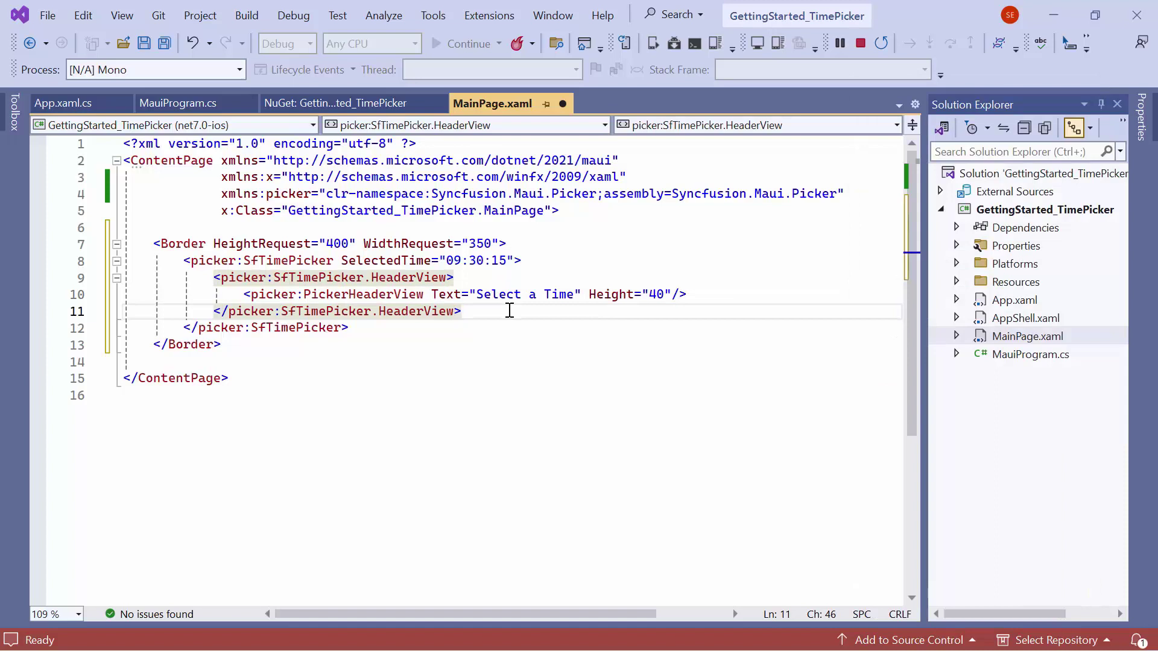
Insert a FooterView section containing a PickerFooterView with Height 40 below the header.
{"action": "key", "text": "Return"}
{"action": "type", "text": "<picker:SfTimePicker."}
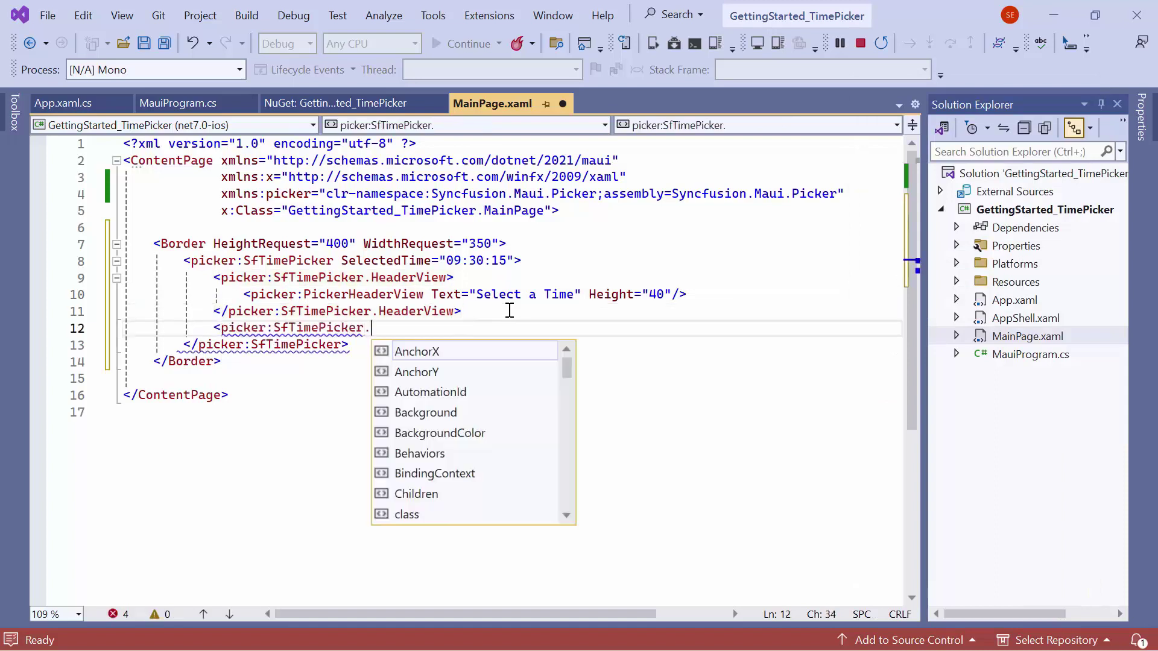
{"action": "type", "text": "Fo"}
{"action": "key", "text": "Tab"}
{"action": "type", "text": ">"}
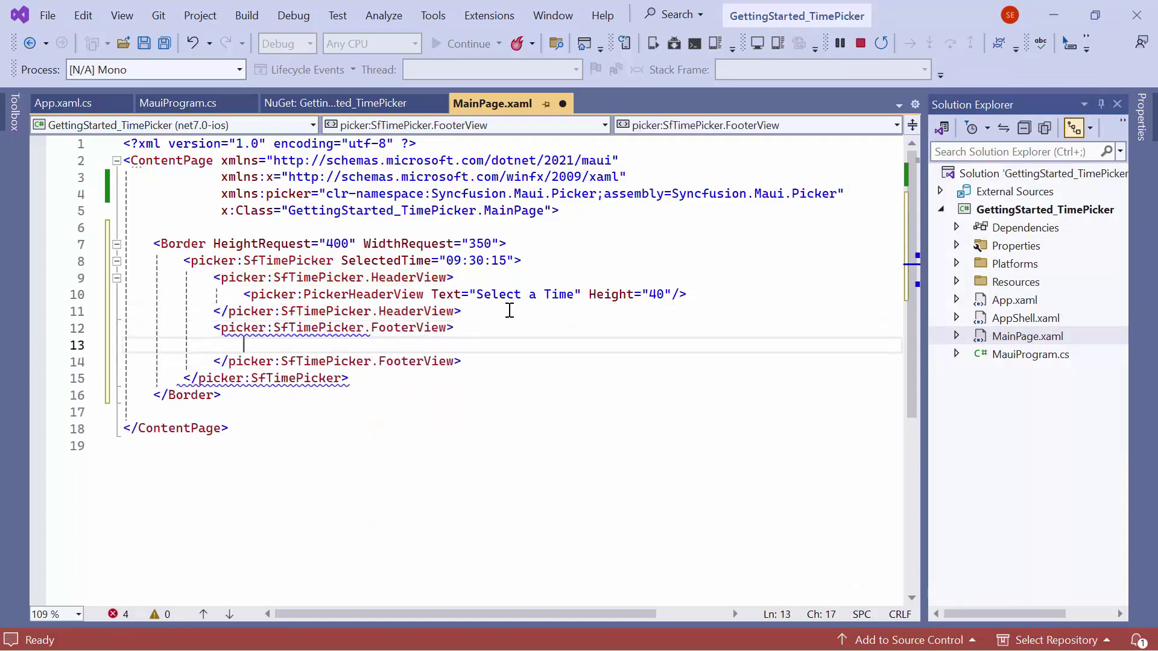
{"action": "key", "text": "Return"}
{"action": "type", "text": "<p"}
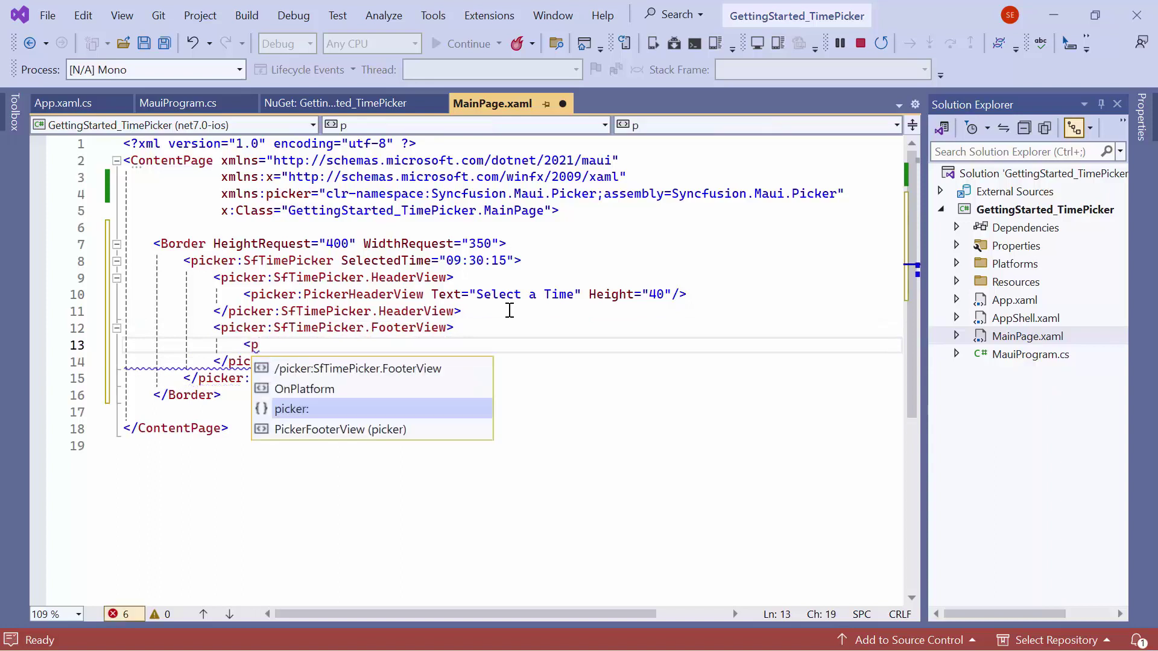
{"action": "key", "text": "Tab"}
{"action": "key", "text": "Tab"}
{"action": "type", "text": "H"}
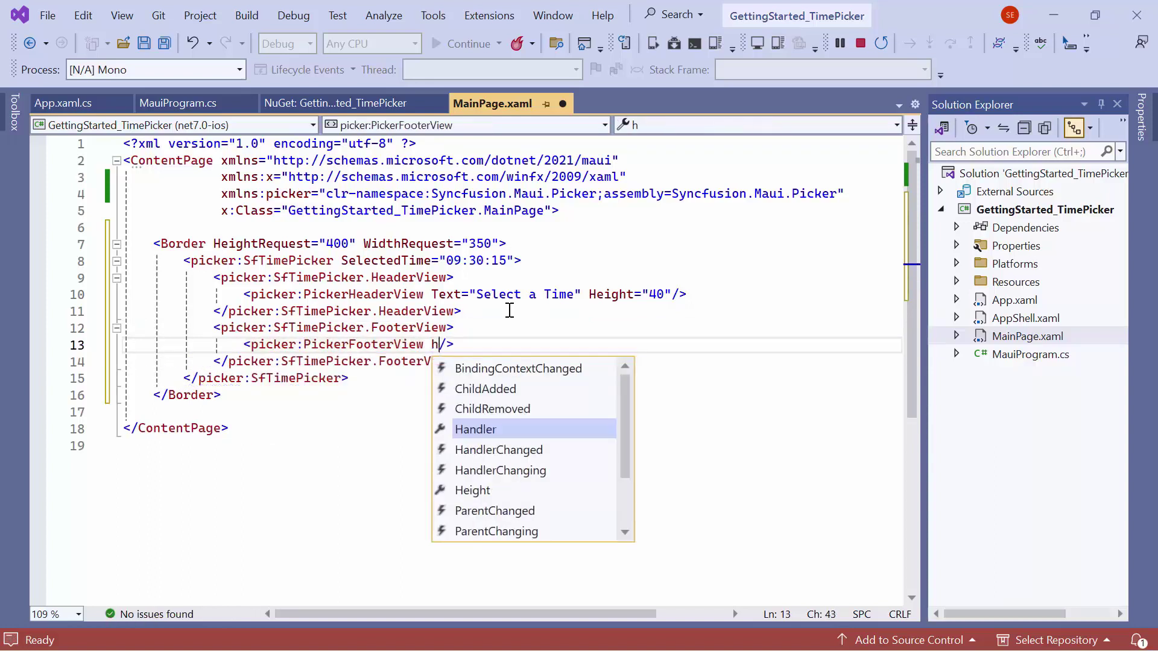
{"action": "key", "text": "Tab"}
{"action": "type", "text": "40"}
{"action": "key", "text": "Right"}
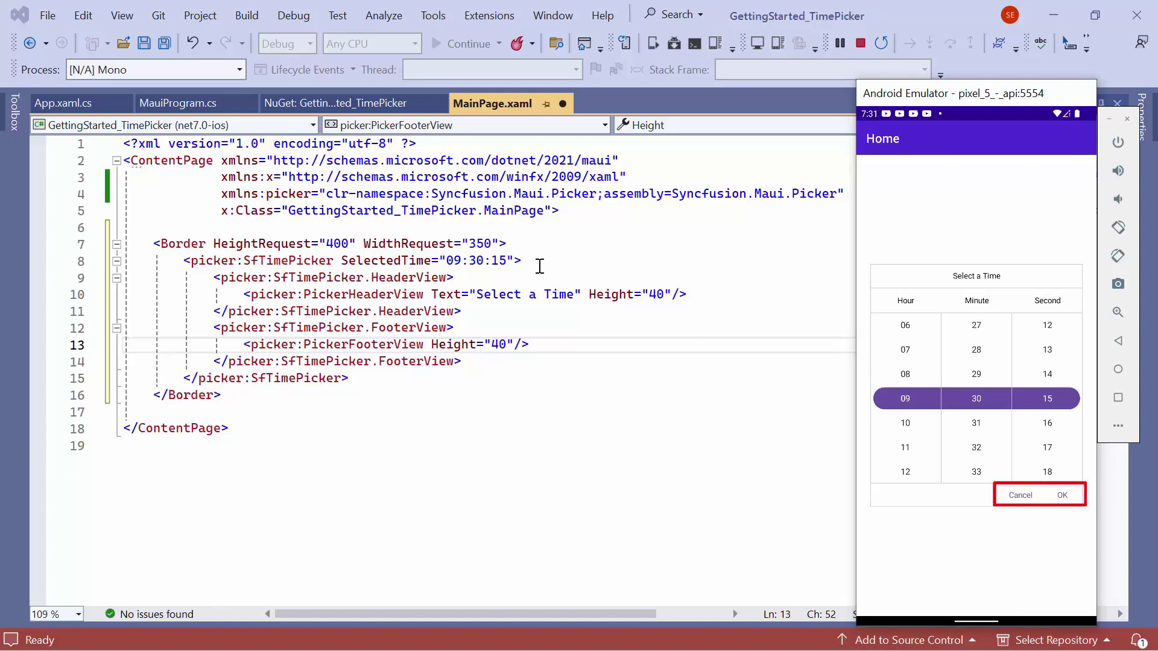
{"action": "key", "text": "End"}
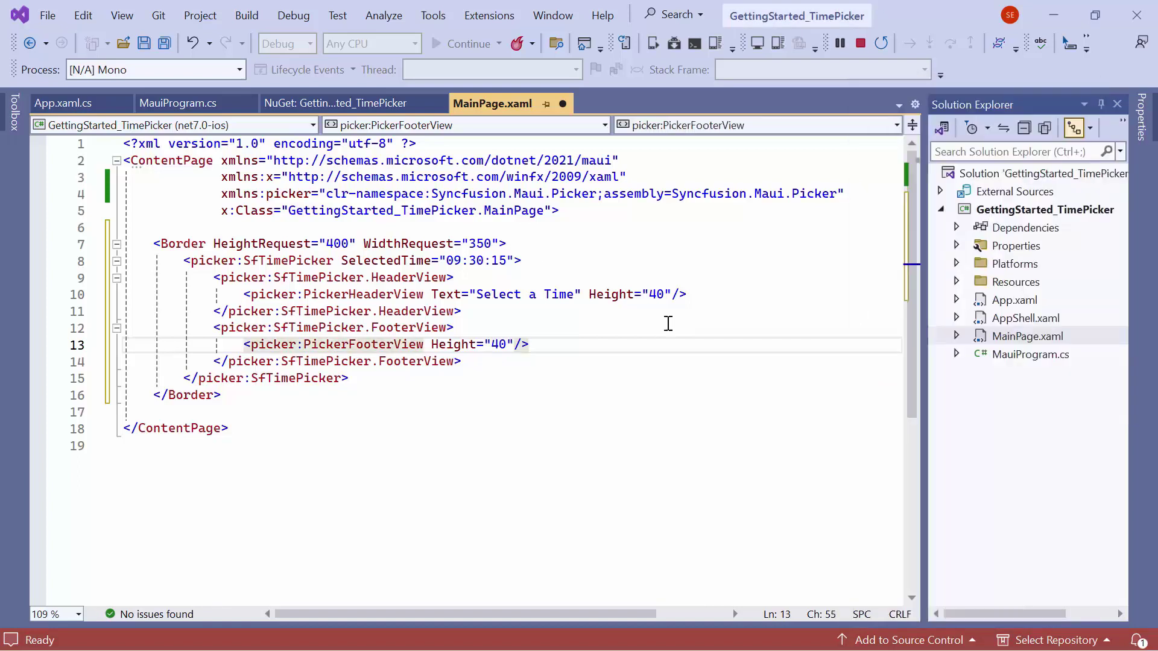
{"action": "key", "text": "Up"}
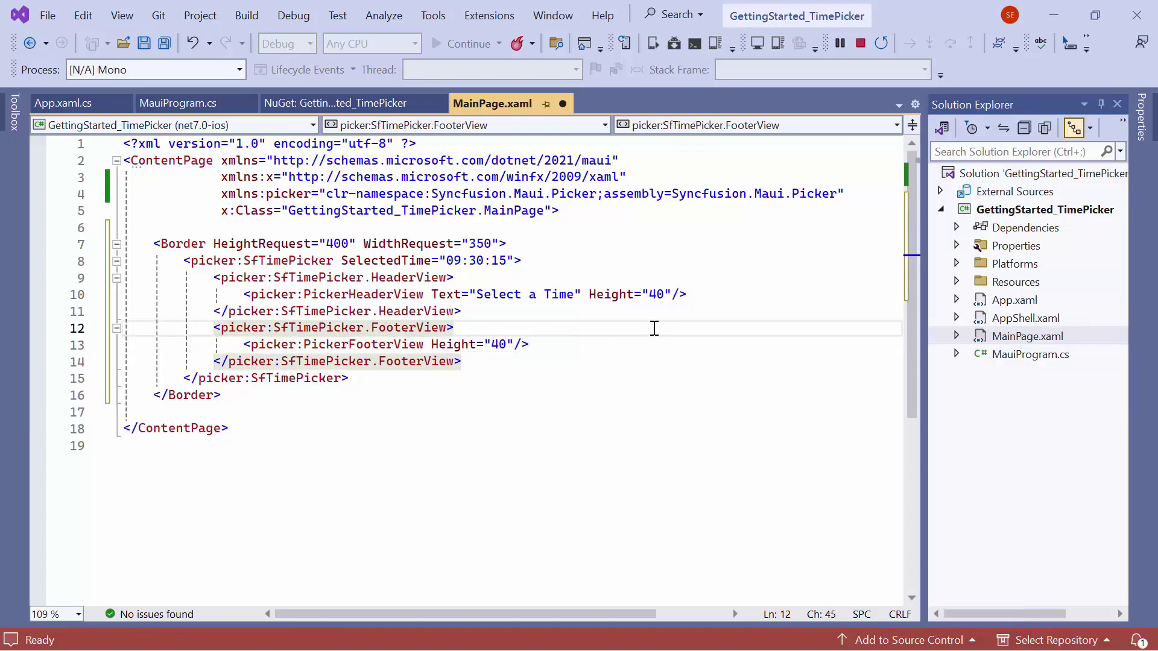
Set OkButtonText="Yes" and CancelButtonText="No" on the PickerFooterView tag.
{"action": "left_click", "coordinate": [513, 344]}
{"action": "type", "text": "ok"}
{"action": "key", "text": "Tab"}
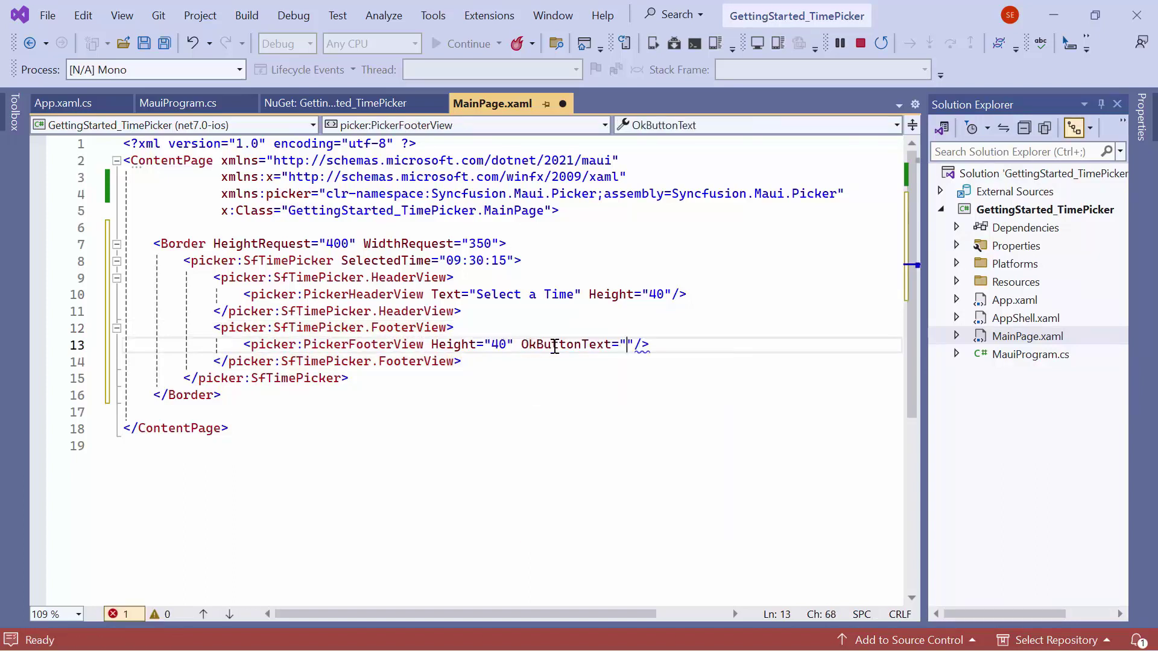
{"action": "type", "text": "Yes"}
{"action": "key", "text": "End"}
{"action": "type", "text": "ca"}
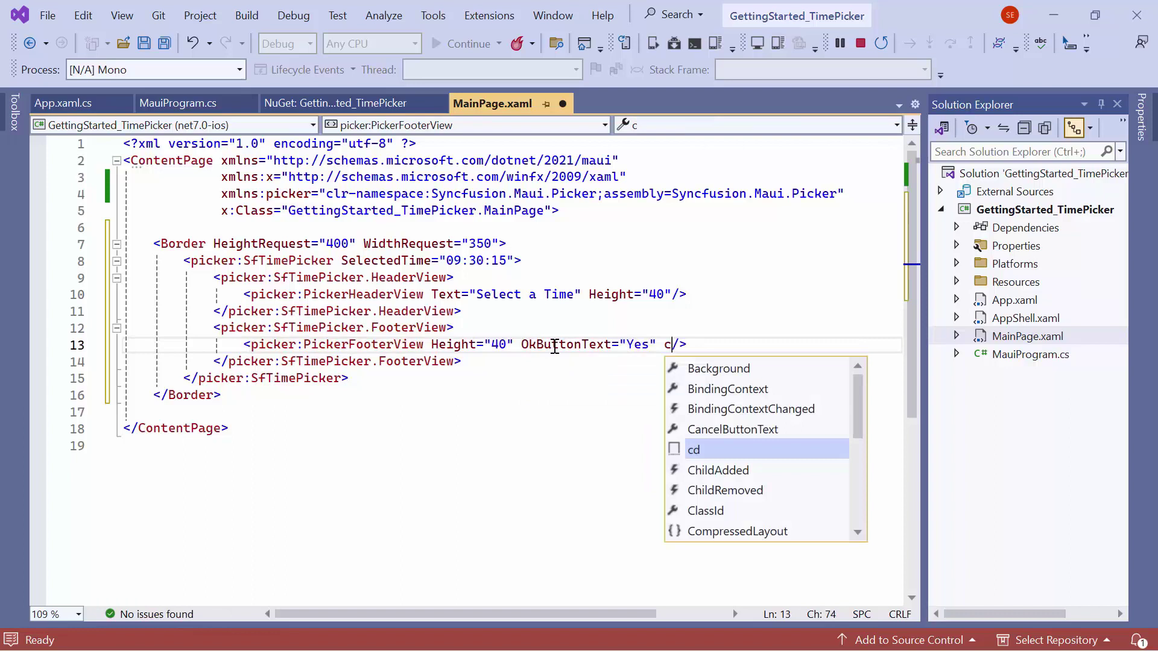
{"action": "key", "text": "Tab"}
{"action": "type", "text": "No"}
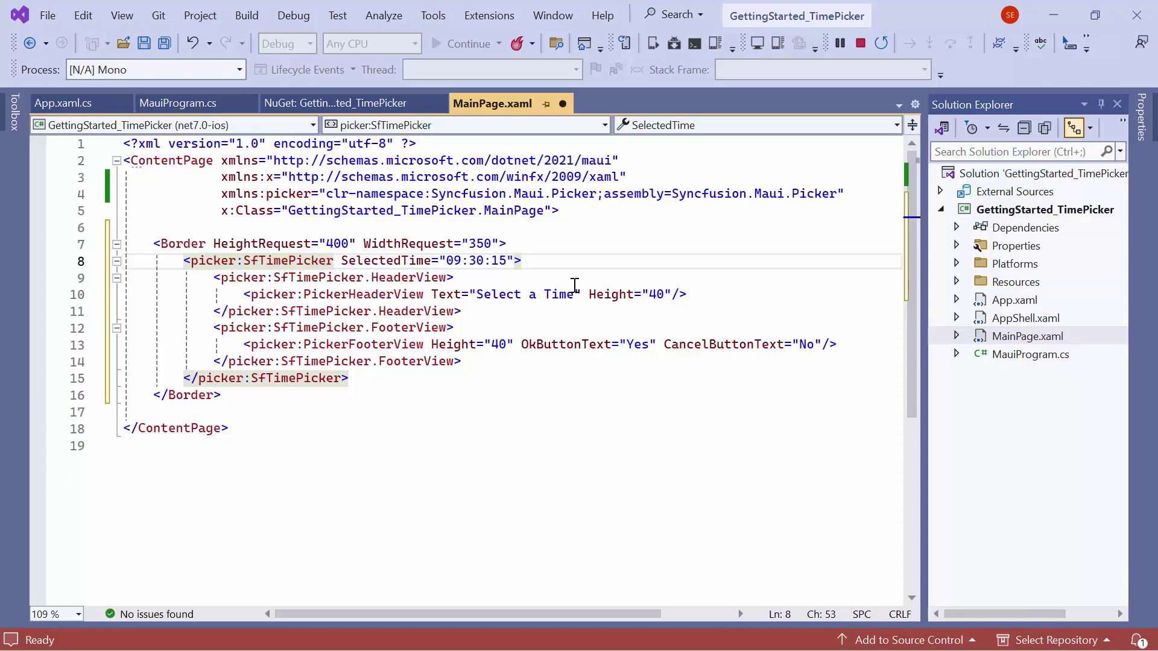
{"action": "type", "text": "Fo"}
Add Format="h_mm_tt" to the SfTimePicker tag from the IntelliSense value list.
{"action": "key", "text": "Tab"}
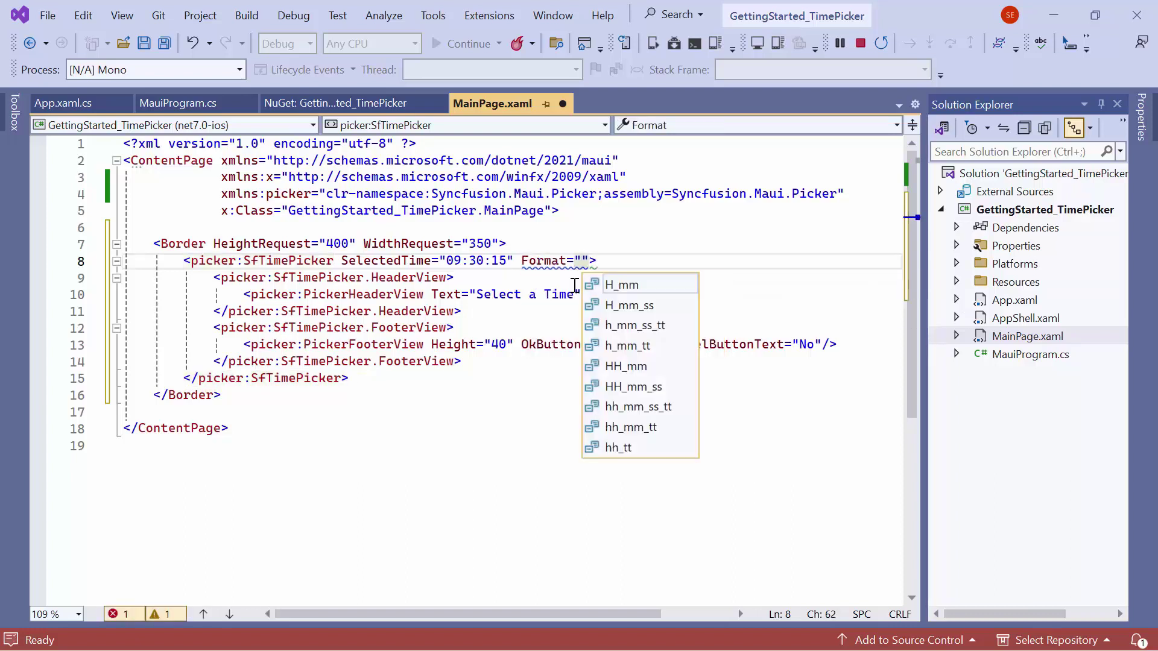
{"action": "key", "text": "Down"}
{"action": "key", "text": "Down"}
{"action": "key", "text": "Down"}
{"action": "key", "text": "Tab"}
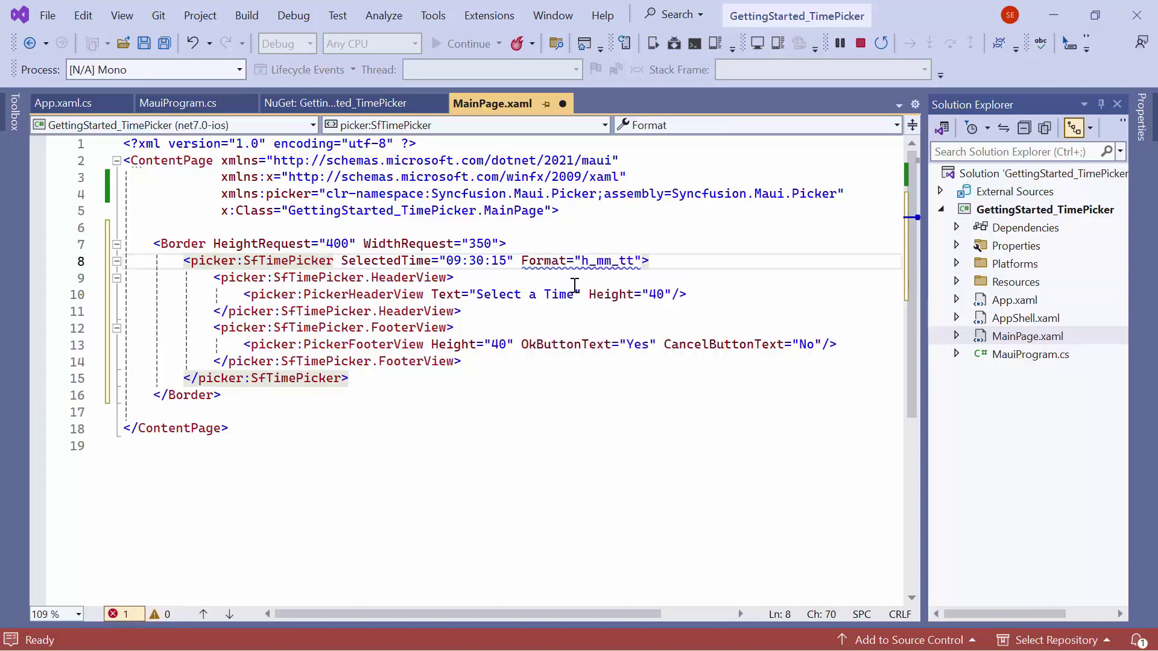